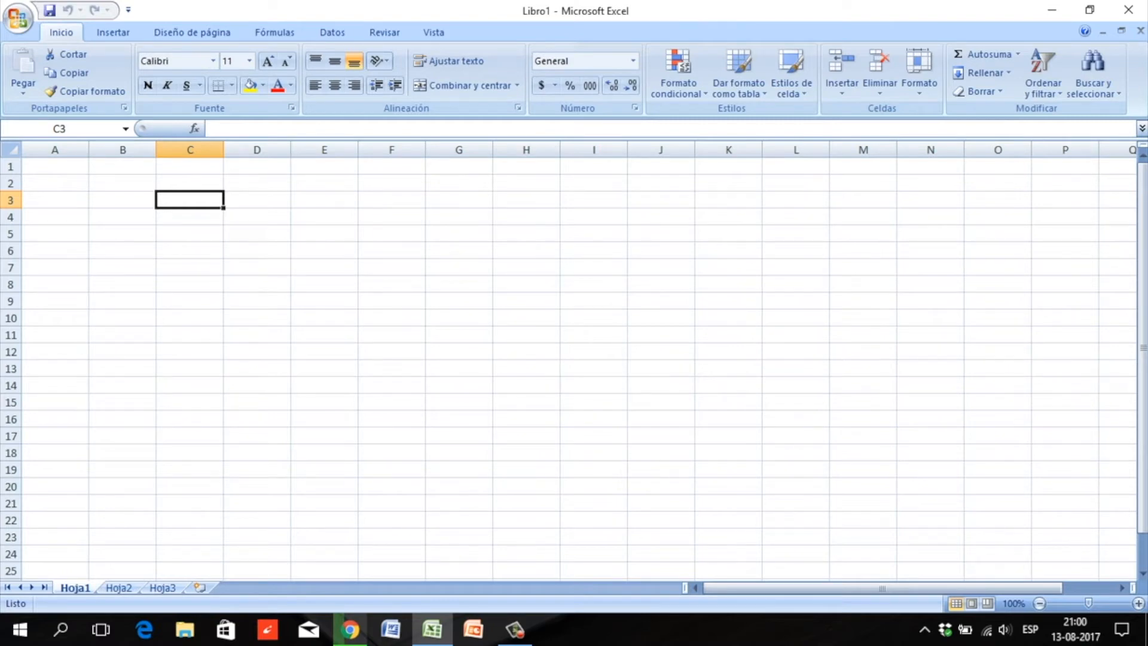
{"action": "type", "text": "="}
{"action": "key", "text": "Escape"}
{"action": "type", "text": "+"}
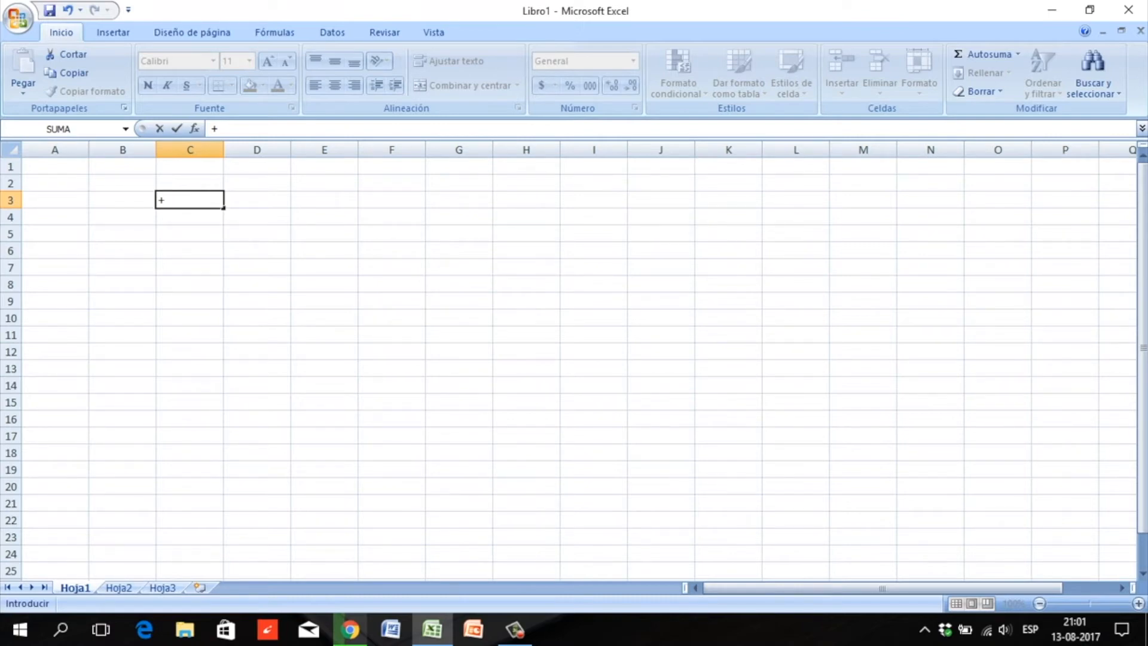
{"action": "key", "text": "Escape"}
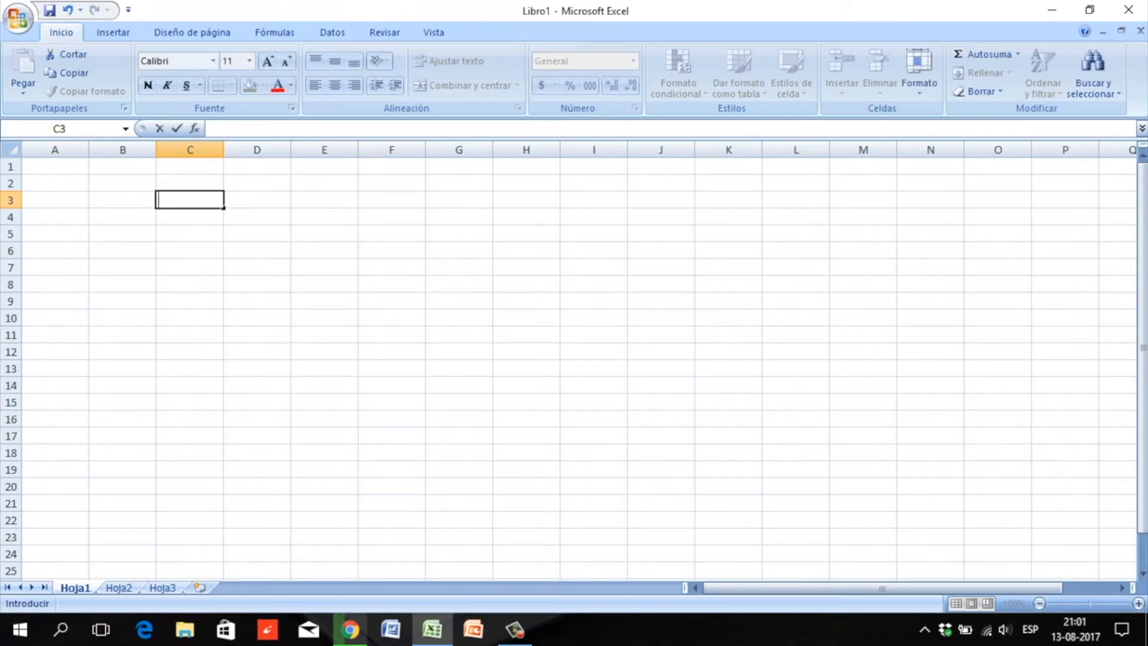
- Enter the formula ="30/06/2017"-"15/06/2017" in cell C6 to subtract the two dates, and select the cell again
{"action": "left_click", "coordinate": [189, 250]}
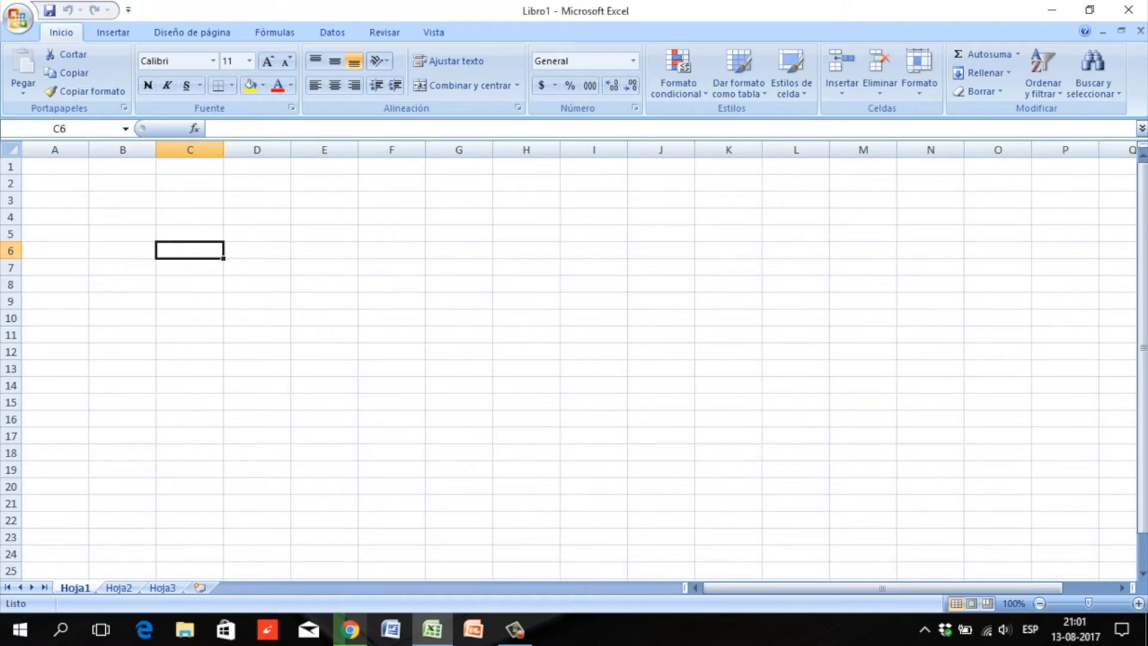
{"action": "type", "text": "="}
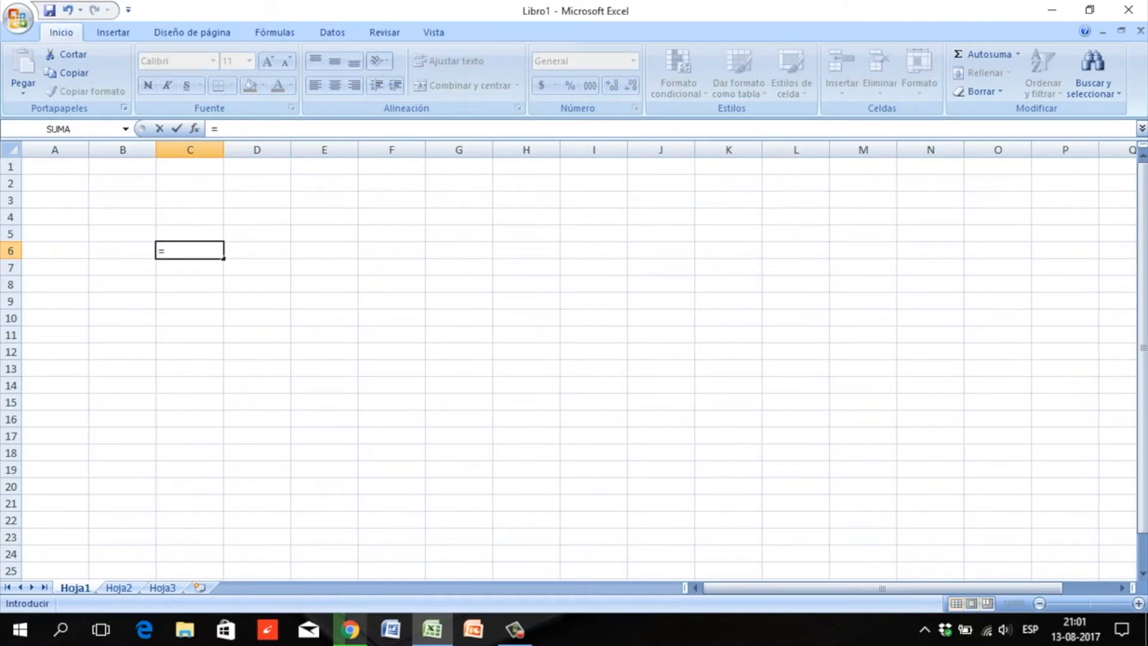
{"action": "key", "text": "Caps_Lock"}
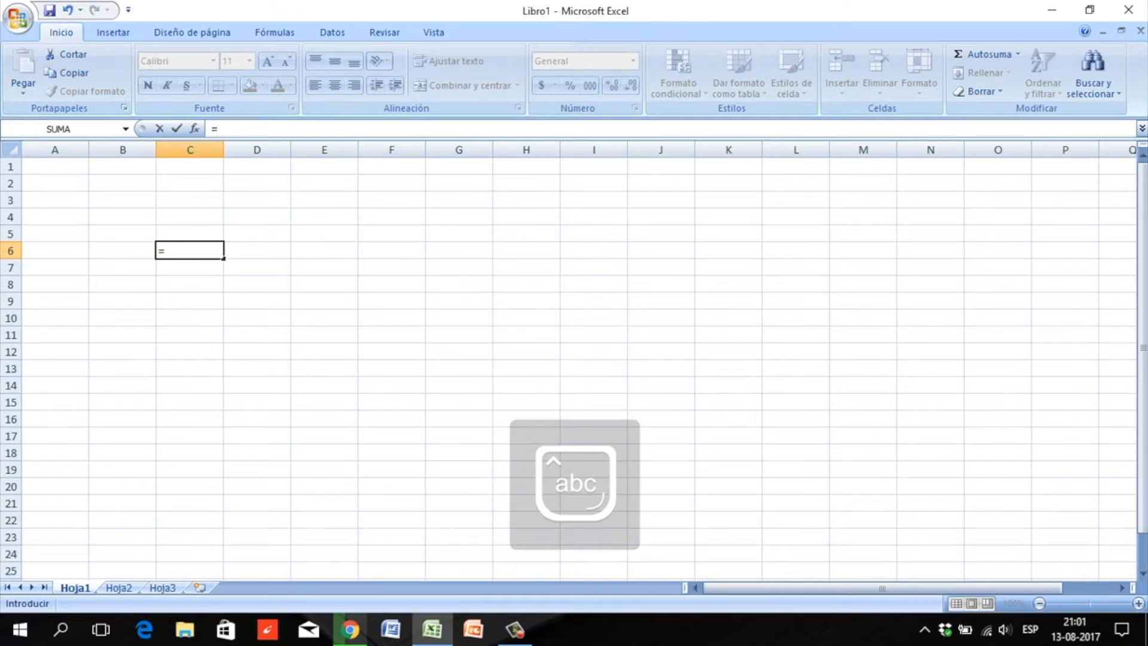
{"action": "type", "text": "\""}
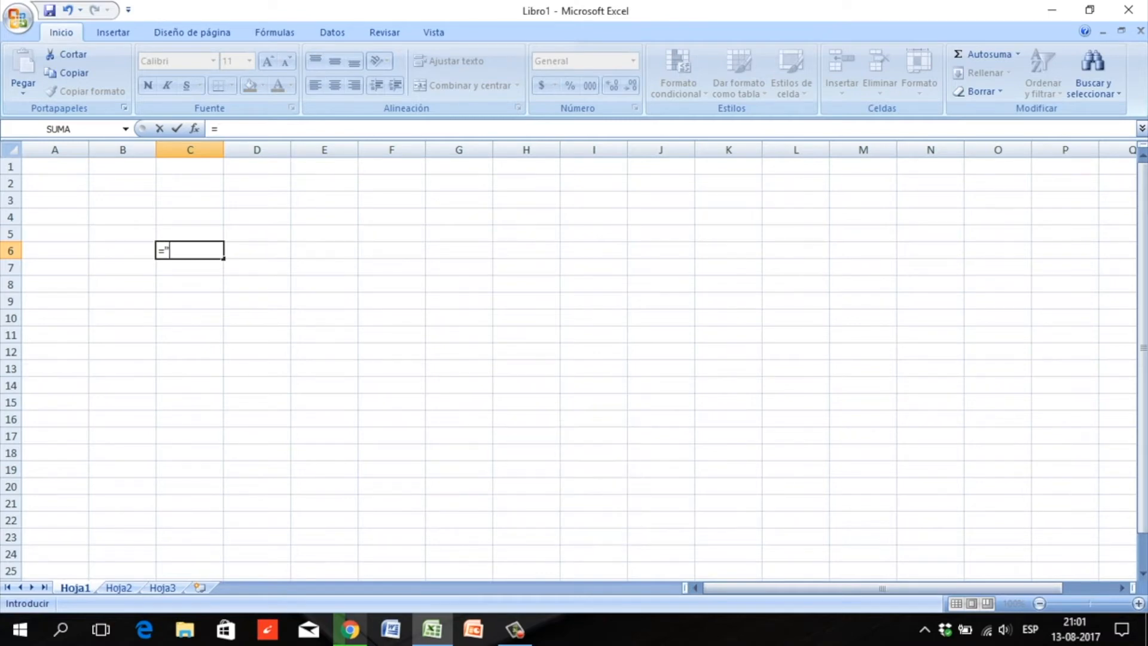
{"action": "type", "text": "30/06/2017"}
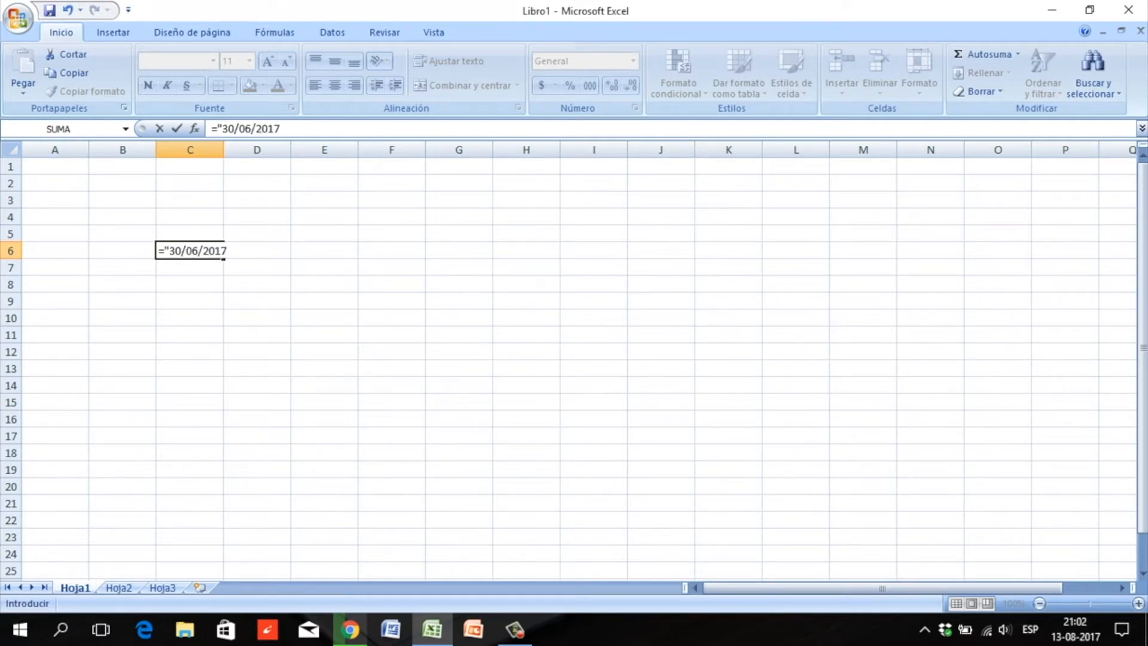
{"action": "type", "text": "\"-\"15/06/2017\""}
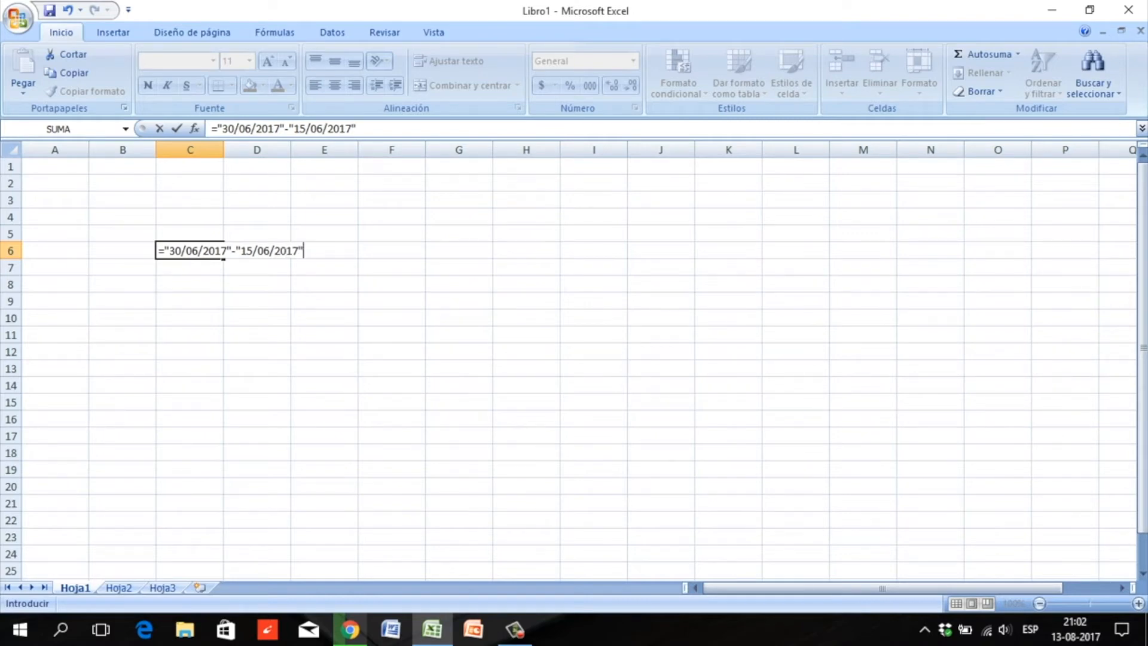
{"action": "key", "text": "Return"}
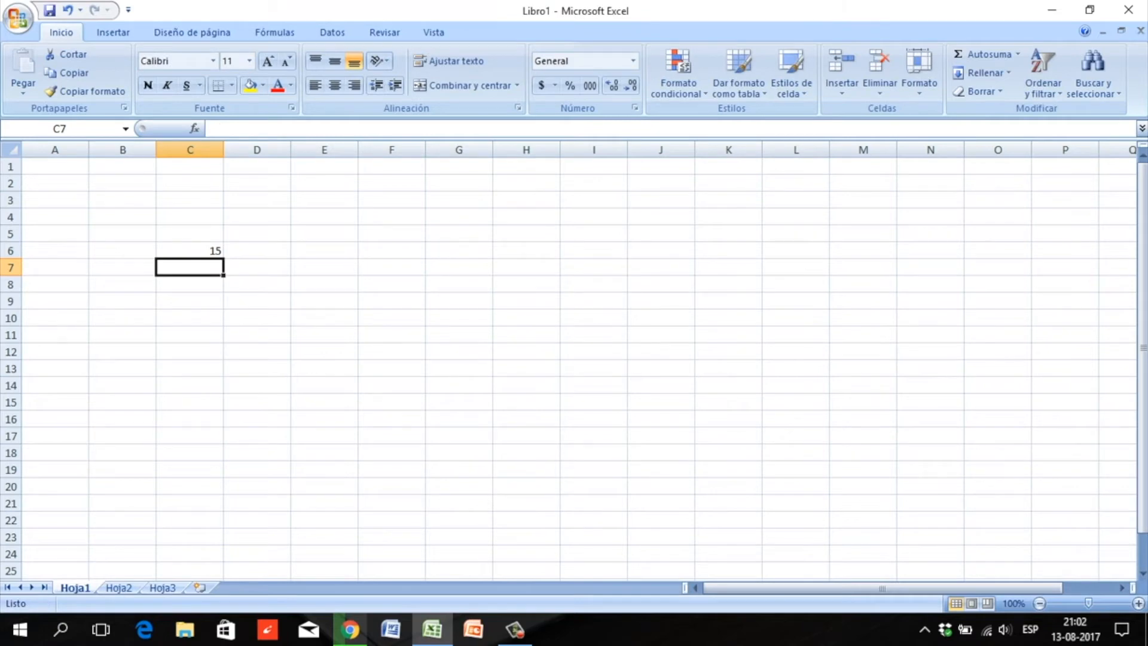
{"action": "left_click", "coordinate": [189, 251]}
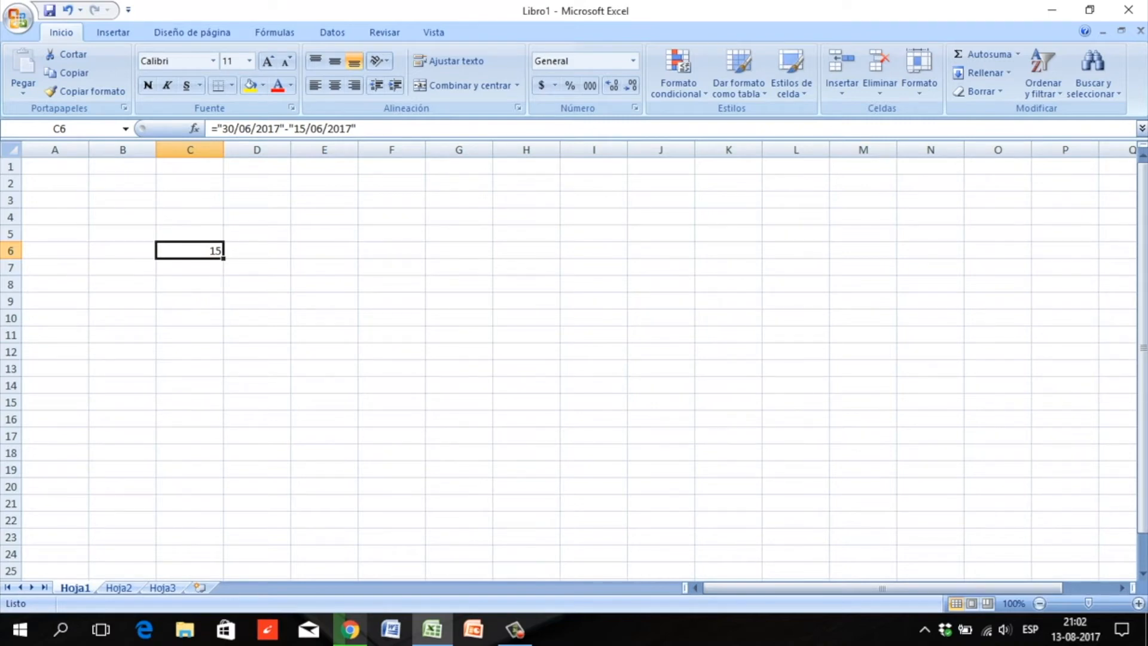
- Fill cells F2 to F7 with the numbers 45, 76, 12, 86, 24 and 86
{"action": "left_click", "coordinate": [391, 183]}
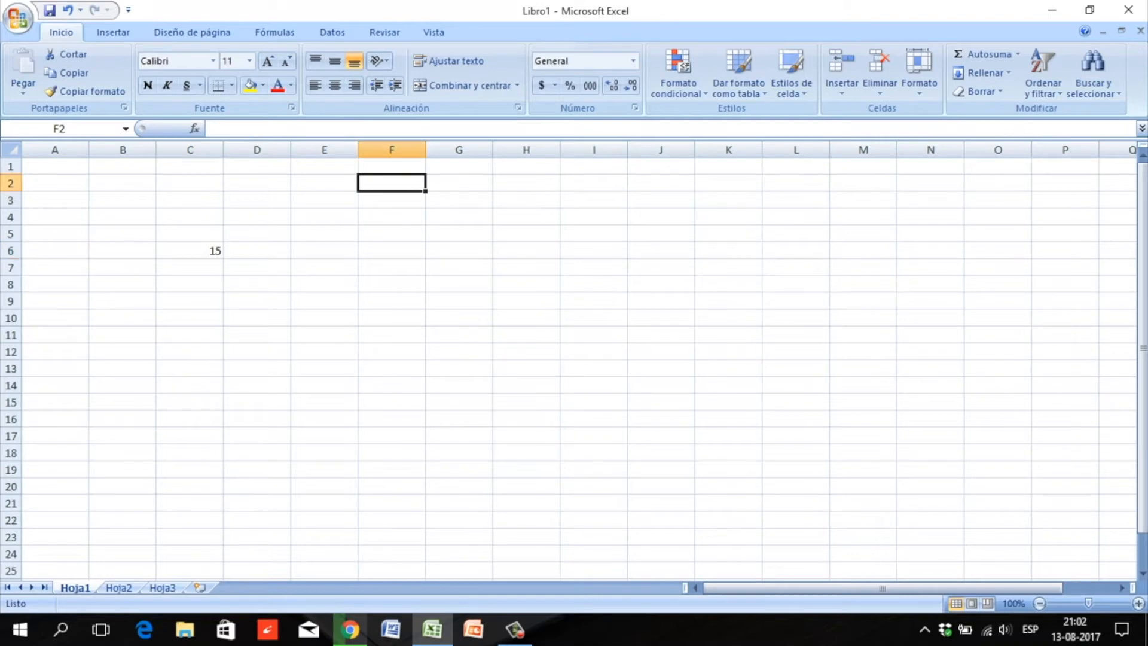
{"action": "type", "text": "45"}
{"action": "key", "text": "Return"}
{"action": "type", "text": "76"}
{"action": "key", "text": "Return"}
{"action": "type", "text": "12"}
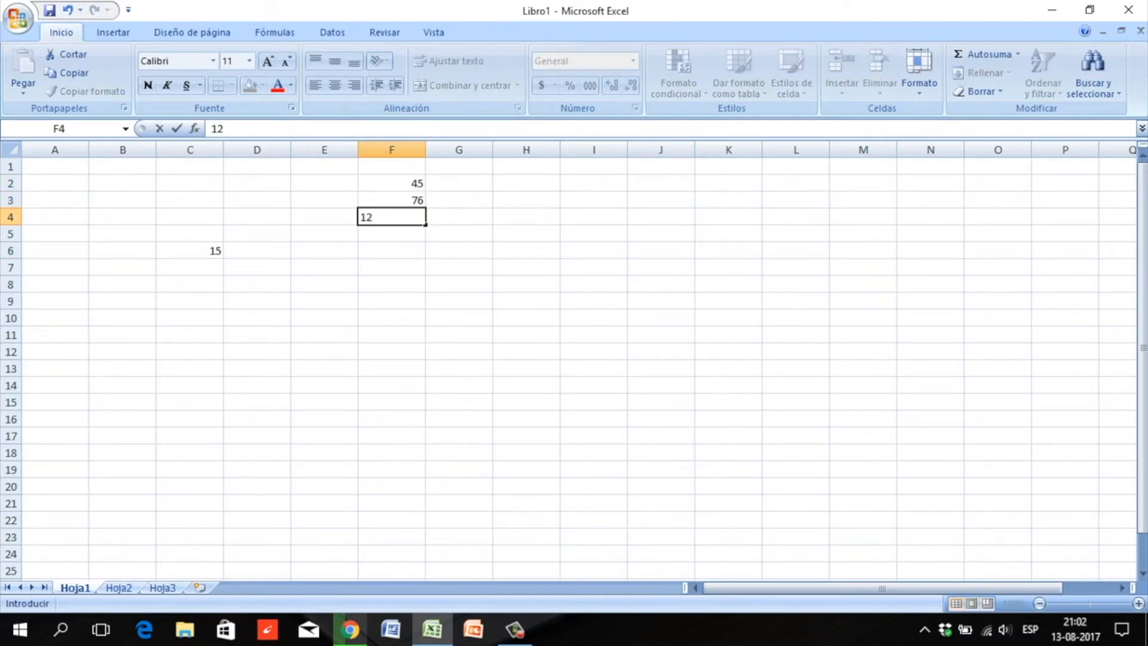
{"action": "key", "text": "Return"}
{"action": "type", "text": "86"}
{"action": "key", "text": "Return"}
{"action": "type", "text": "24"}
{"action": "key", "text": "Return"}
{"action": "type", "text": "86"}
{"action": "key", "text": "Return"}
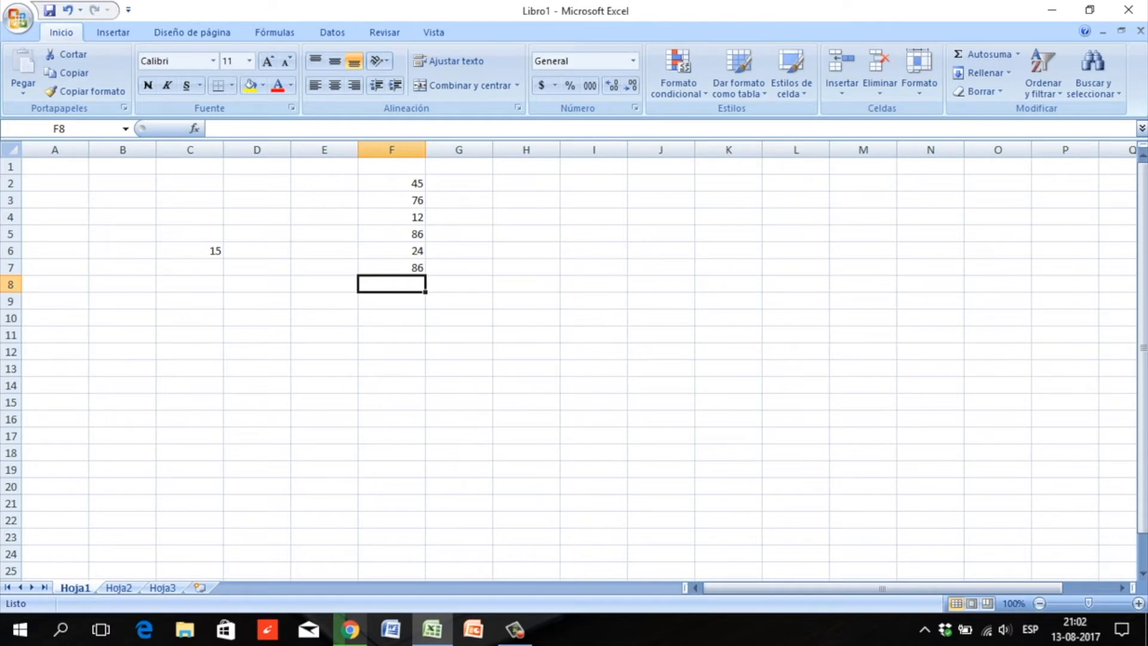
- Sum the range F2:F7 in cell F10 with the formula =SUMA(F2:F7)
{"action": "left_click", "coordinate": [391, 318]}
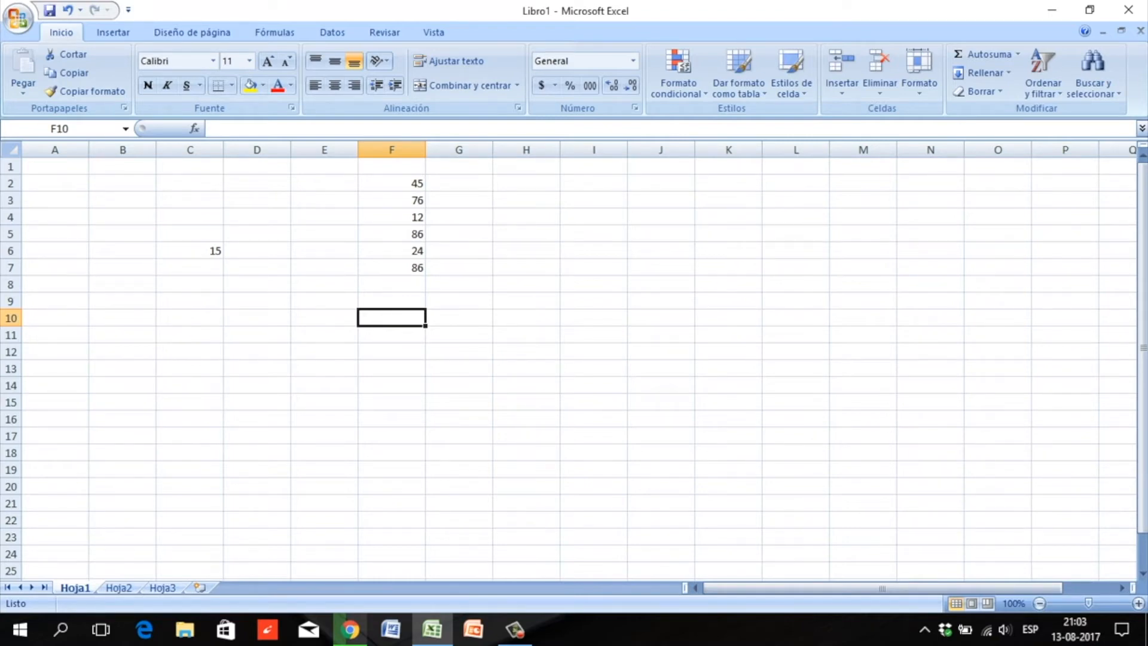
{"action": "type", "text": "="}
{"action": "key", "text": "Caps_Lock"}
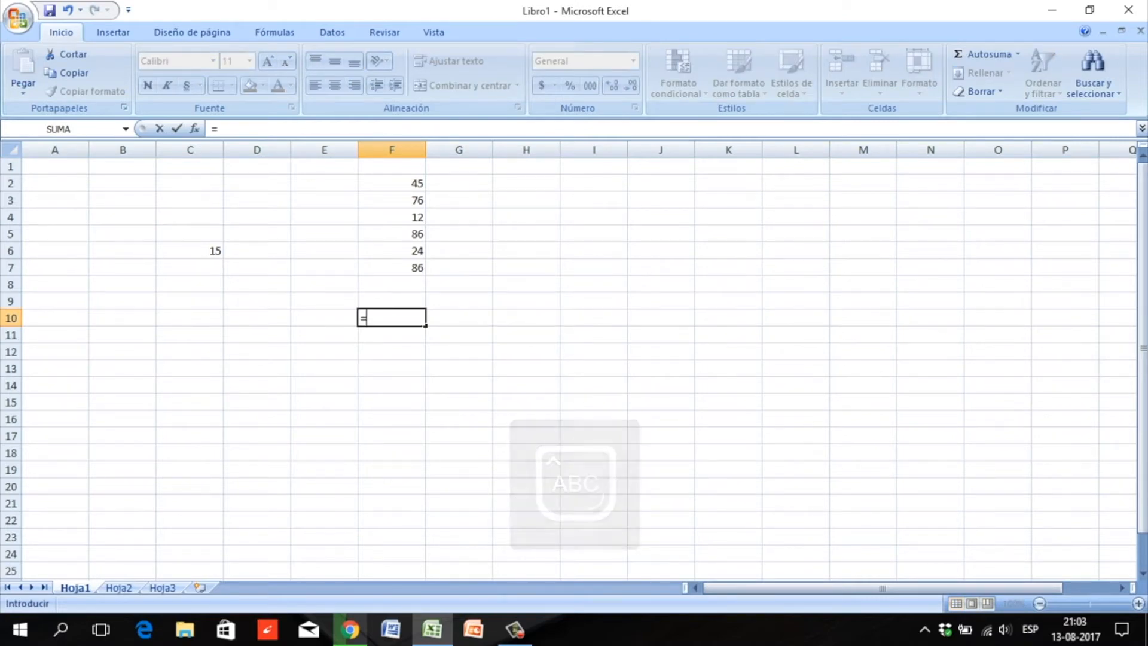
{"action": "type", "text": "SUMA"}
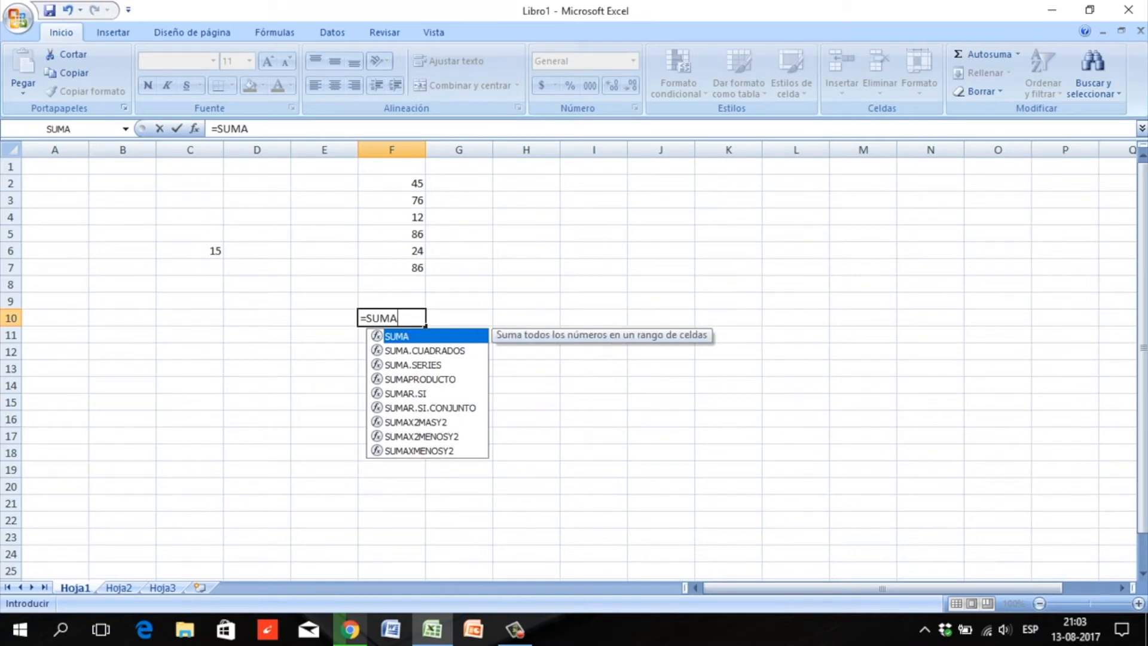
{"action": "type", "text": "("}
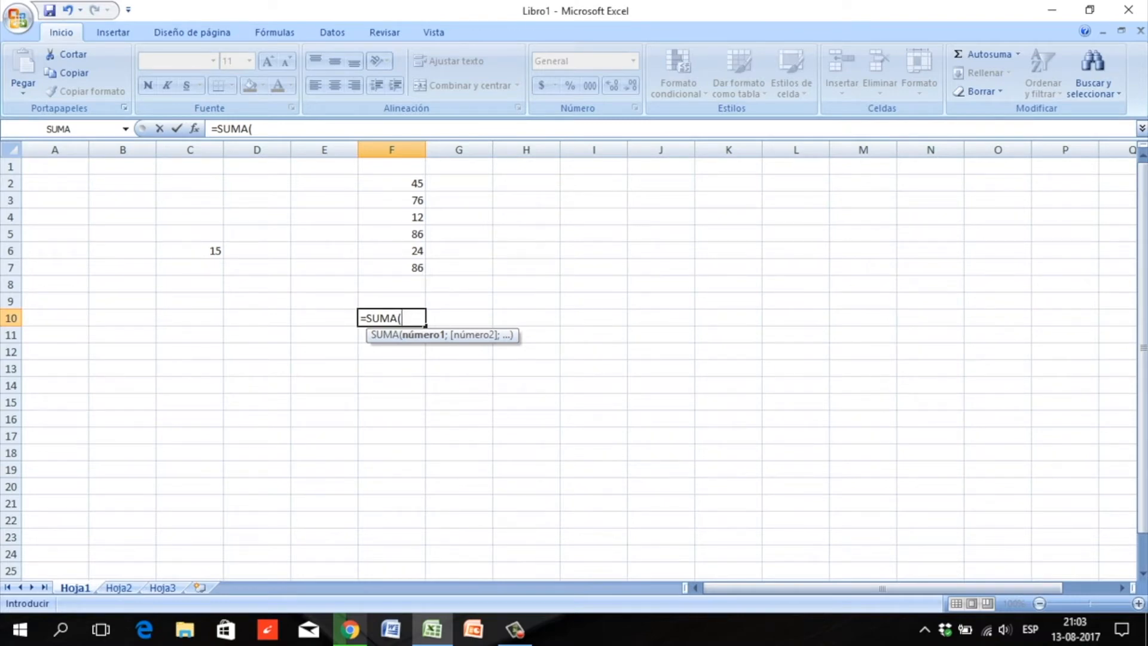
{"action": "left_click_drag", "start_coordinate": [394, 183], "coordinate": [419, 270]}
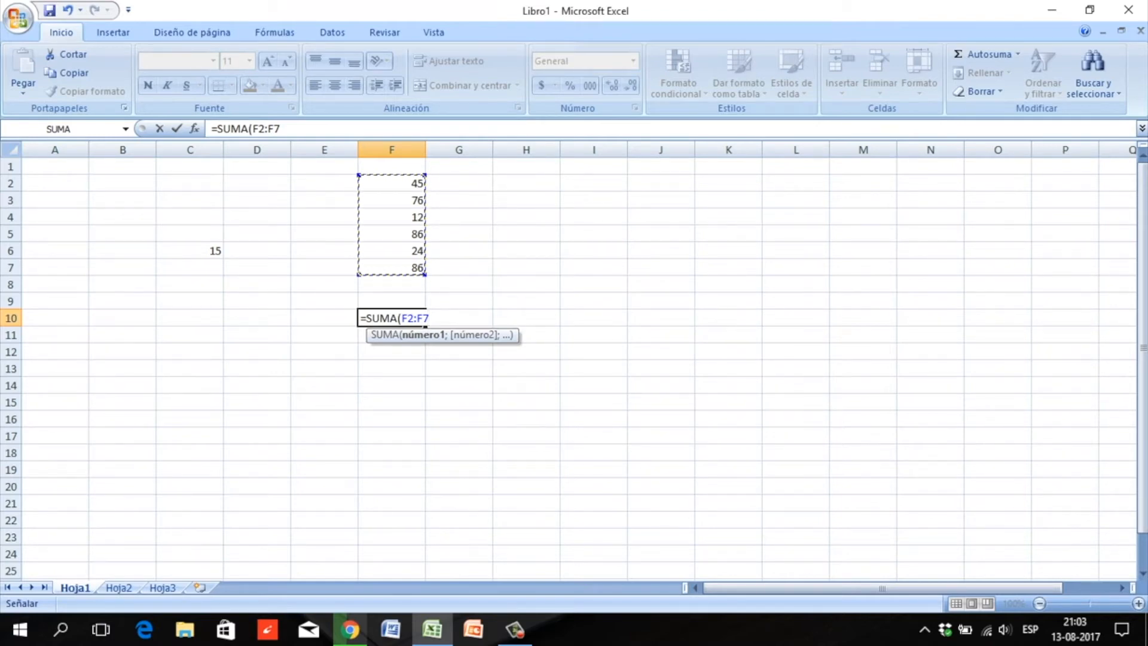
{"action": "type", "text": ")"}
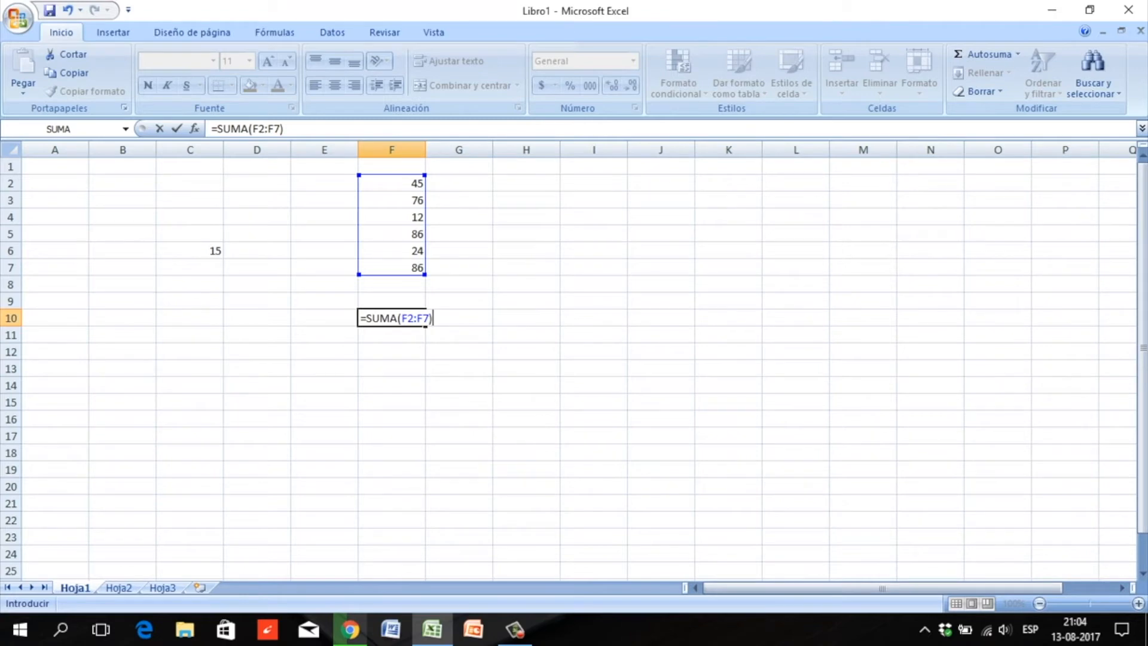
{"action": "key", "text": "Return"}
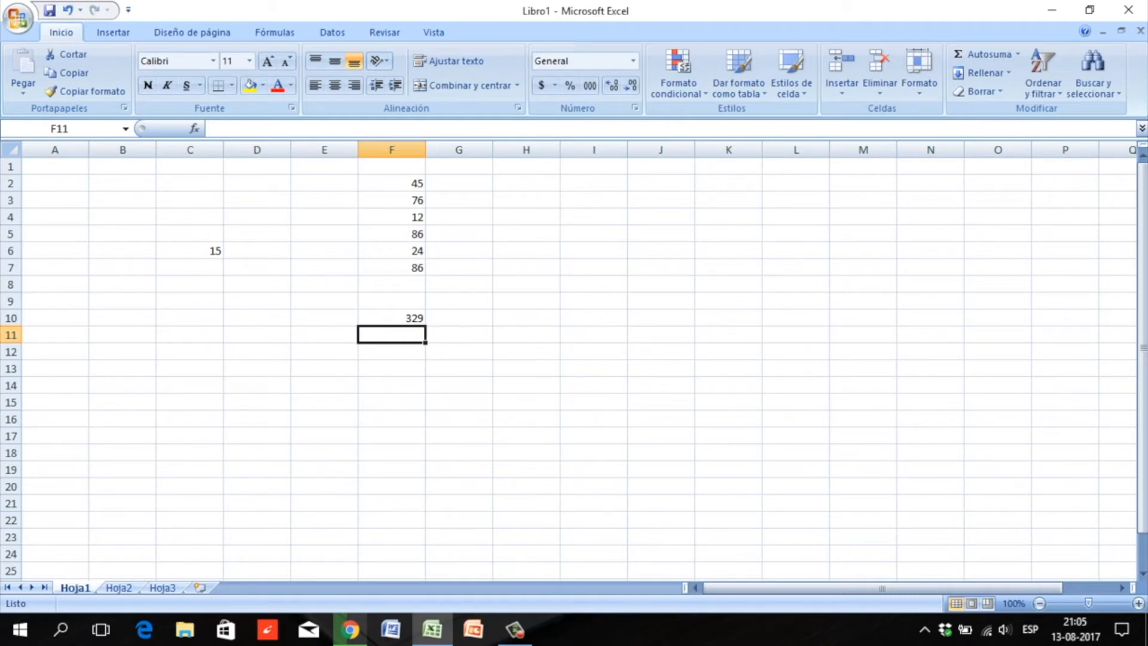
- List the arithmetic operators +, - and * in cells I6 to I8, one per cell
{"action": "left_click", "coordinate": [593, 251]}
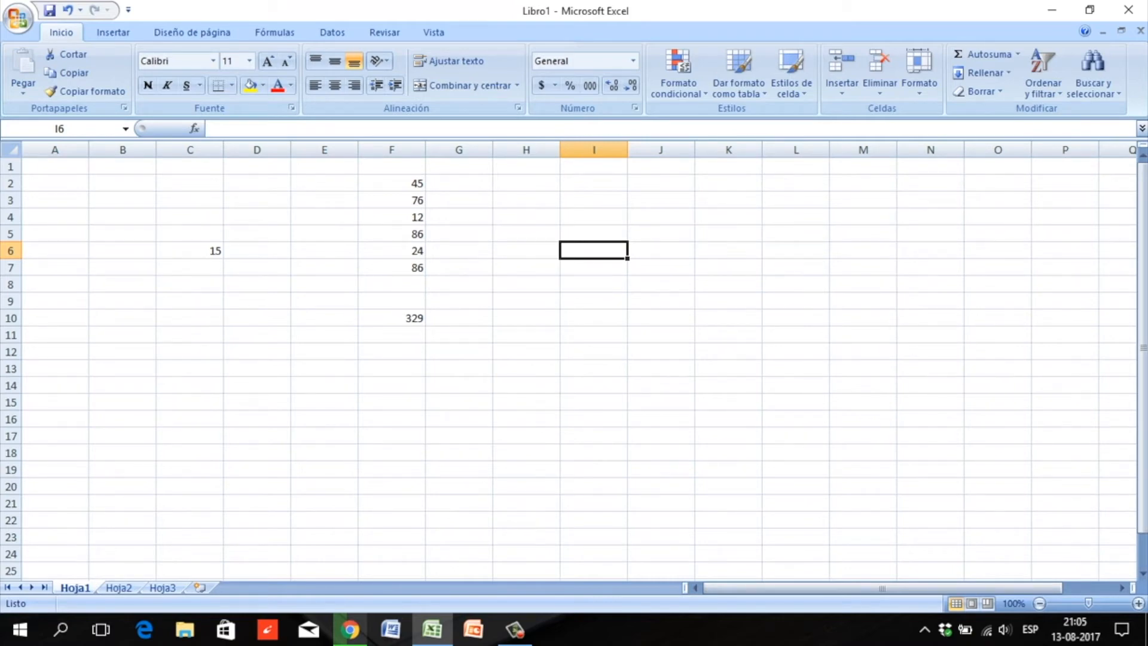
{"action": "type", "text": "+"}
{"action": "key", "text": "Return"}
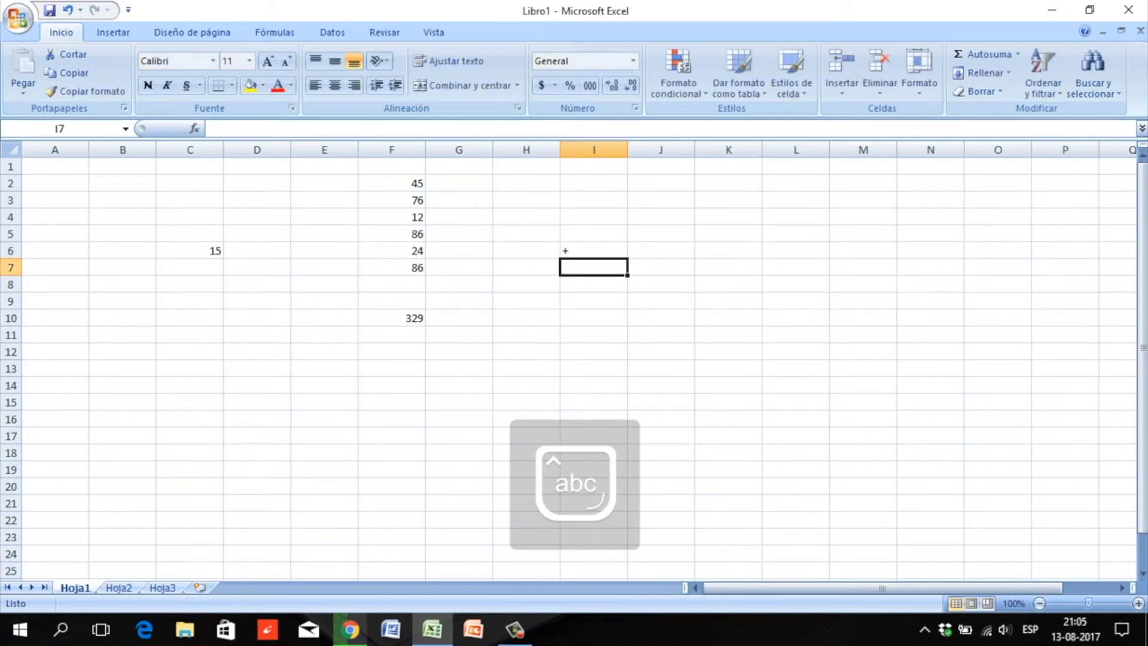
{"action": "type", "text": "-"}
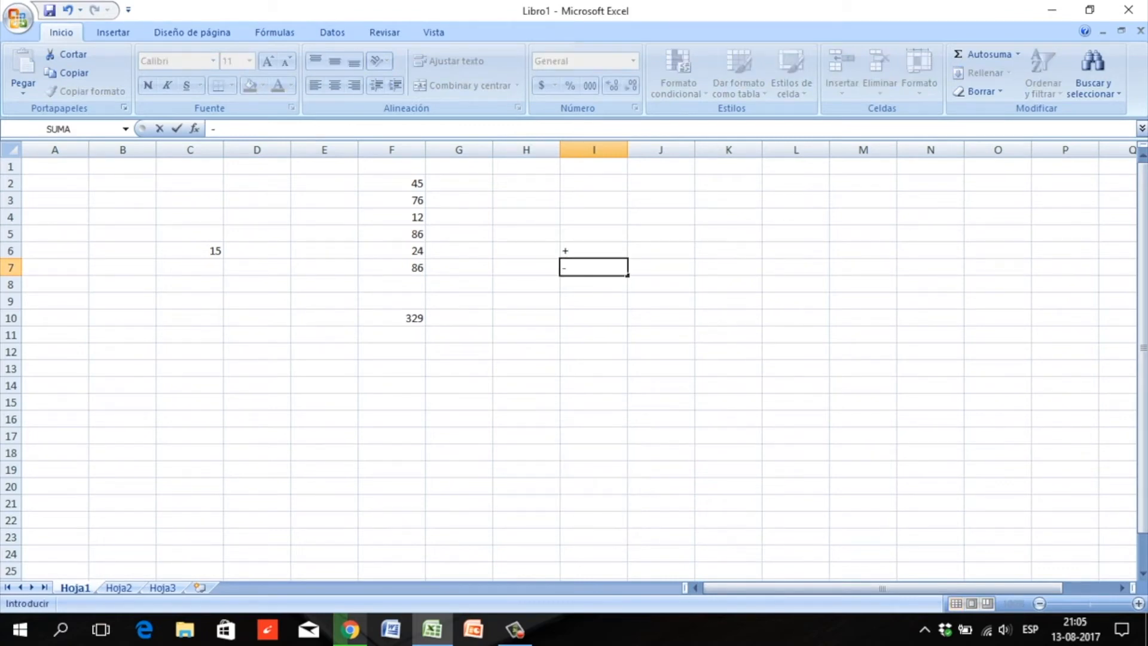
{"action": "key", "text": "Return"}
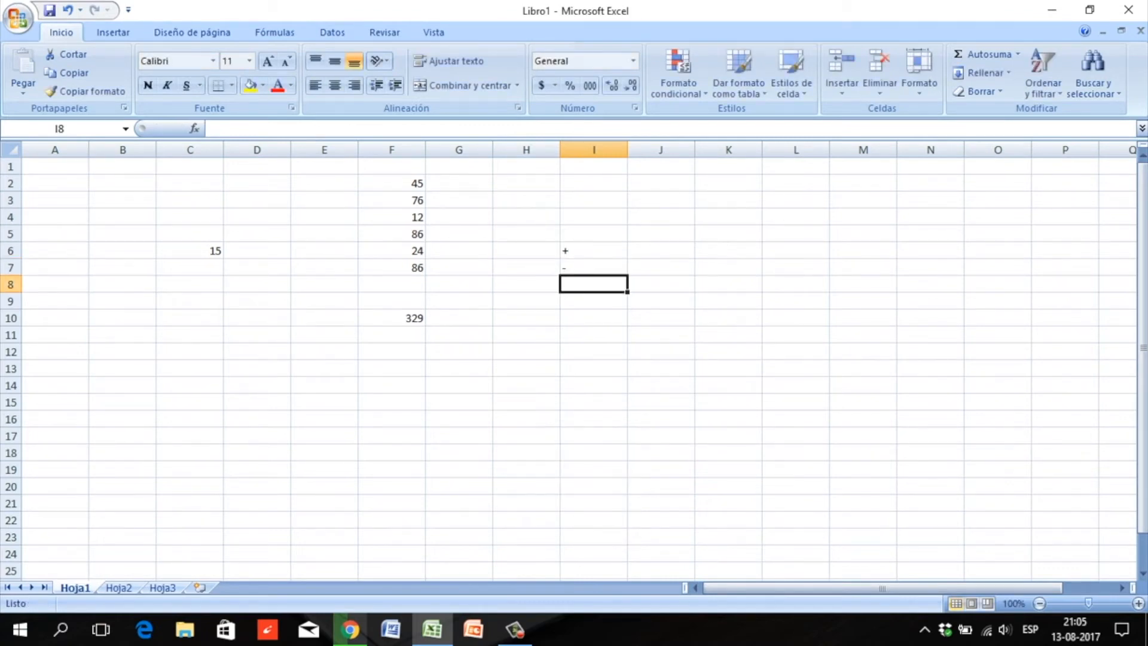
{"action": "type", "text": "*"}
{"action": "key", "text": "Return"}
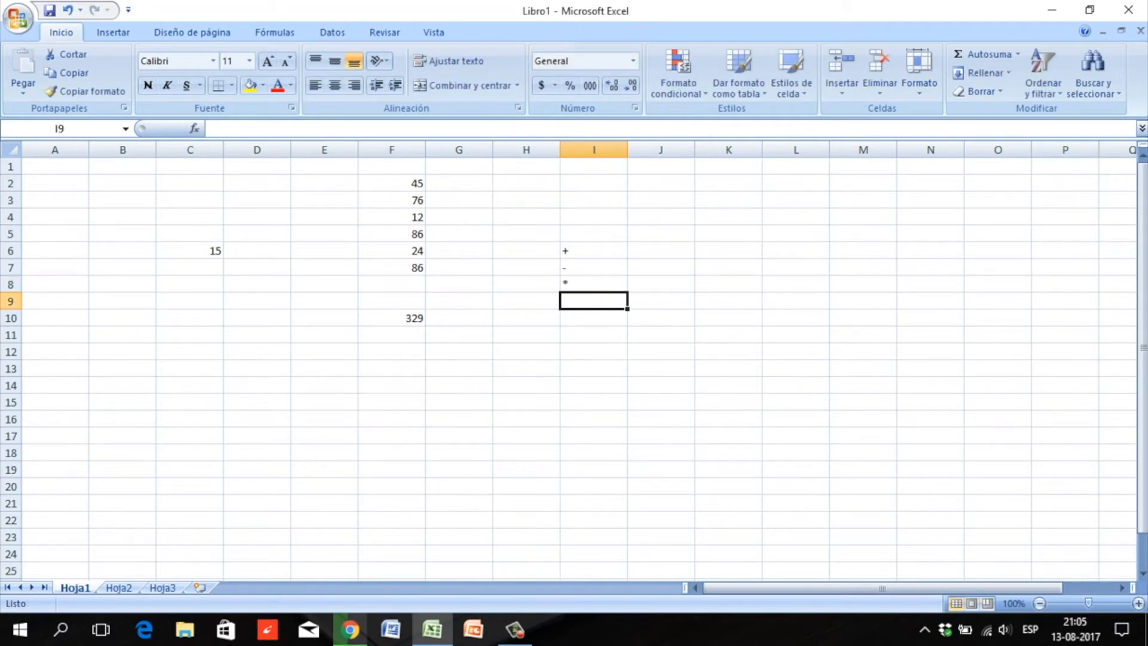
{"action": "key", "text": "alt"}
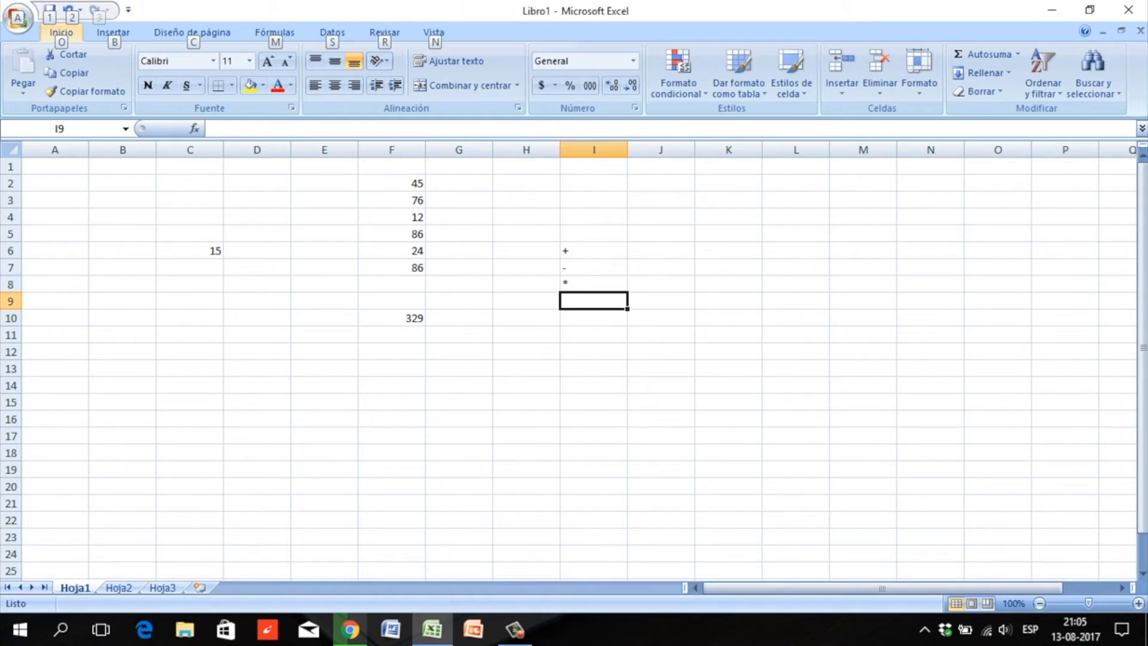
{"action": "key", "text": "Escape"}
{"action": "key", "text": "Down"}
{"action": "key", "text": "Up"}
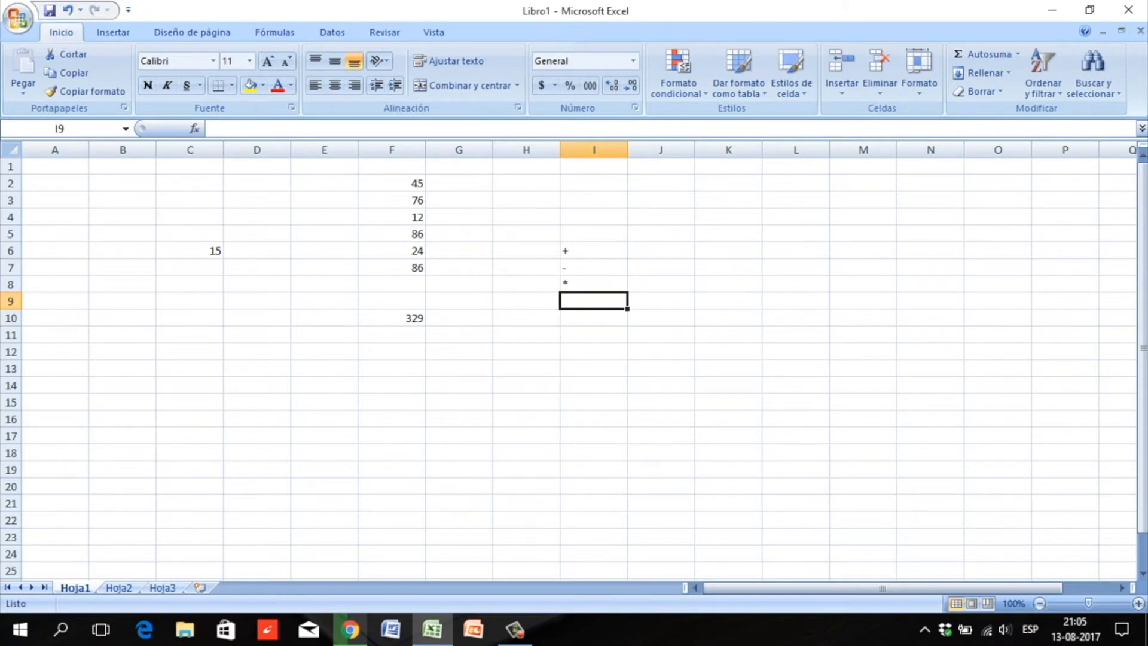
- Enter the exponent operator ^ in cell I10, leaving I9 empty
{"action": "key", "text": "Down"}
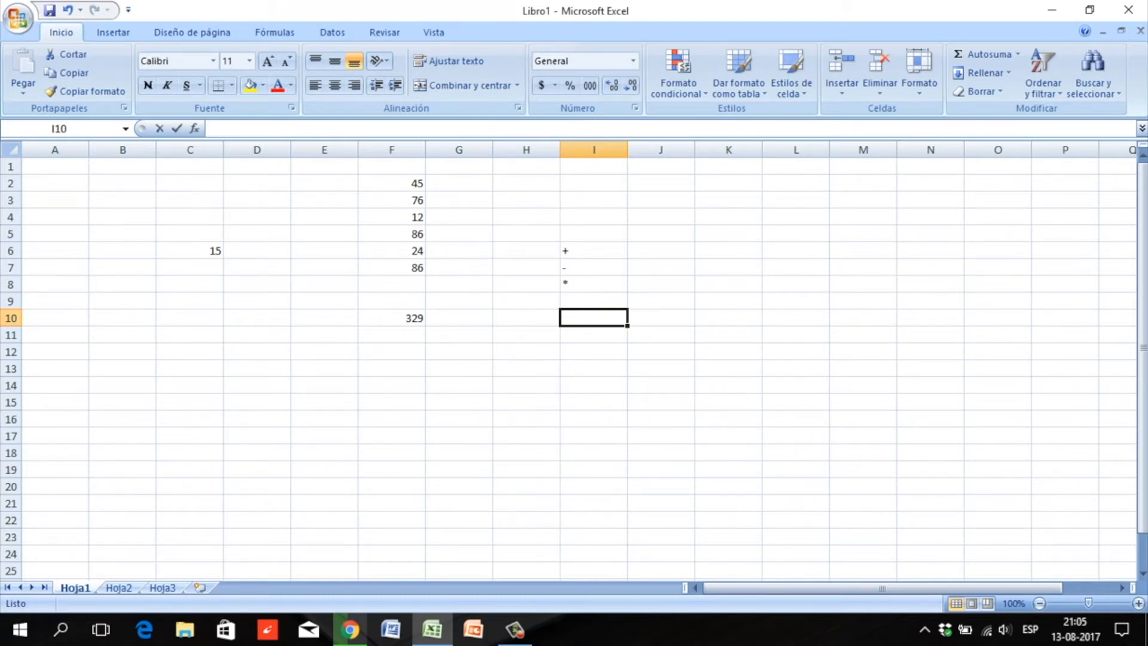
{"action": "type", "text": "^"}
{"action": "key", "text": "Return"}
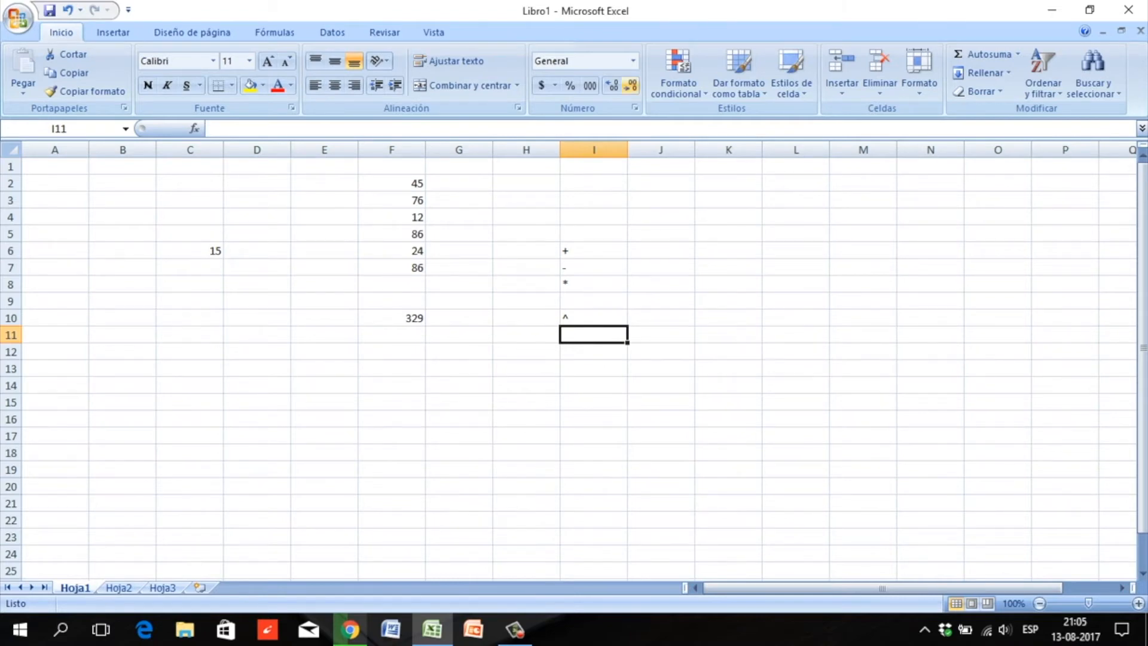
- List the comparison operators =, >, < and >= in cells K6 to K9, one per cell
{"action": "left_click", "coordinate": [728, 251]}
{"action": "type", "text": "="}
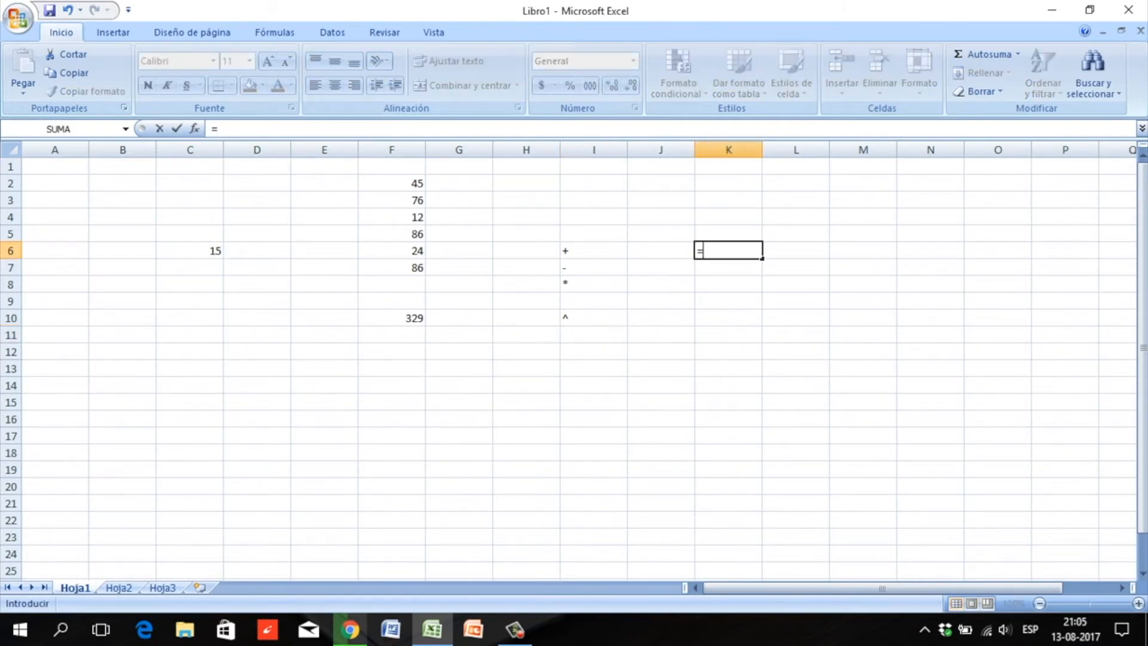
{"action": "key", "text": "Return"}
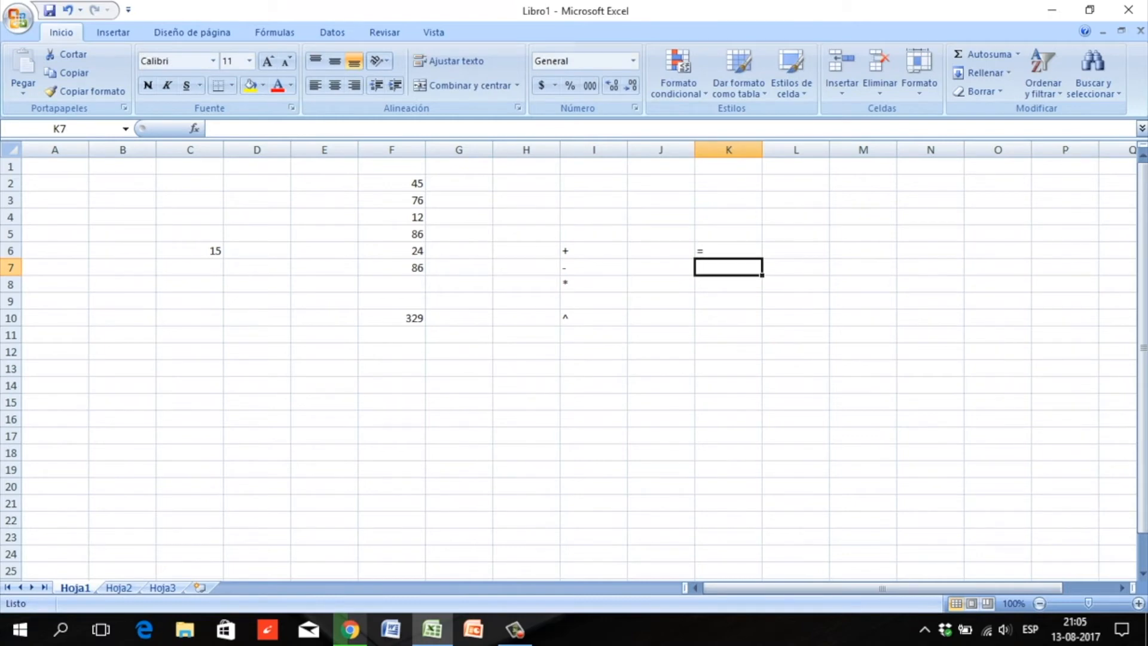
{"action": "type", "text": ">"}
{"action": "key", "text": "Return"}
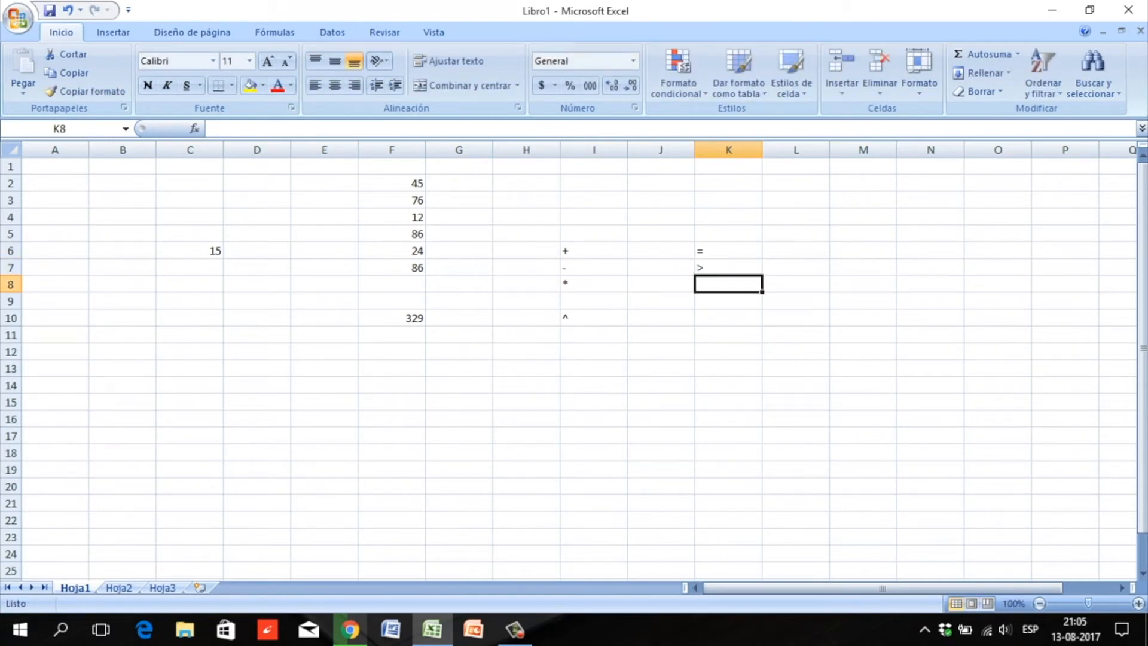
{"action": "type", "text": "<"}
{"action": "key", "text": "Return"}
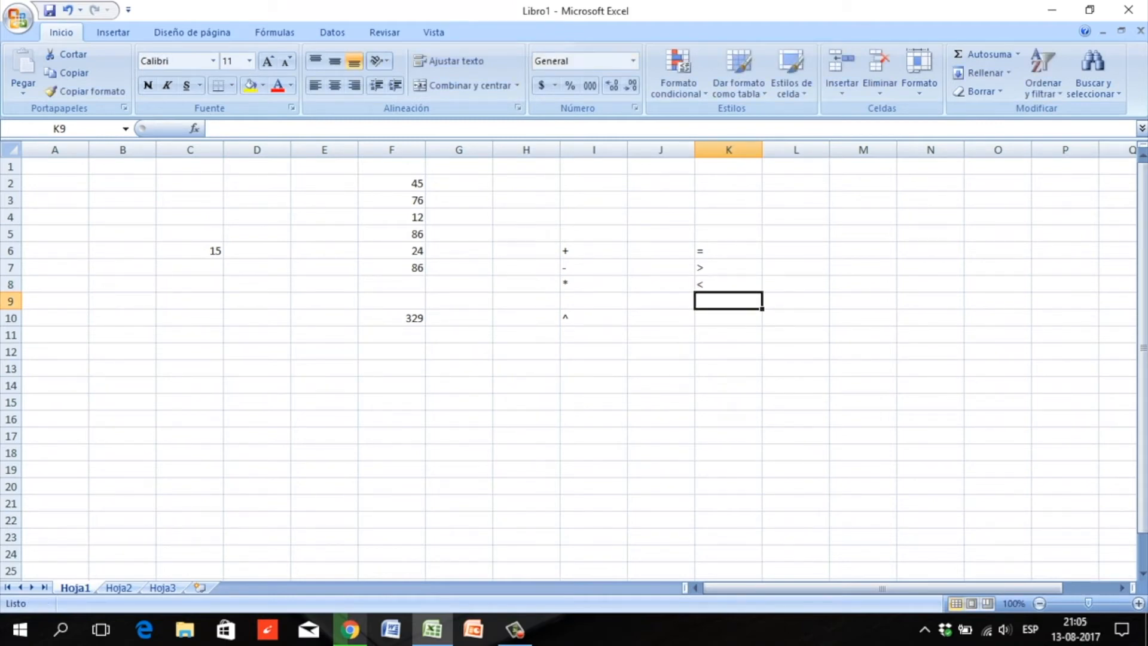
{"action": "type", "text": ">"}
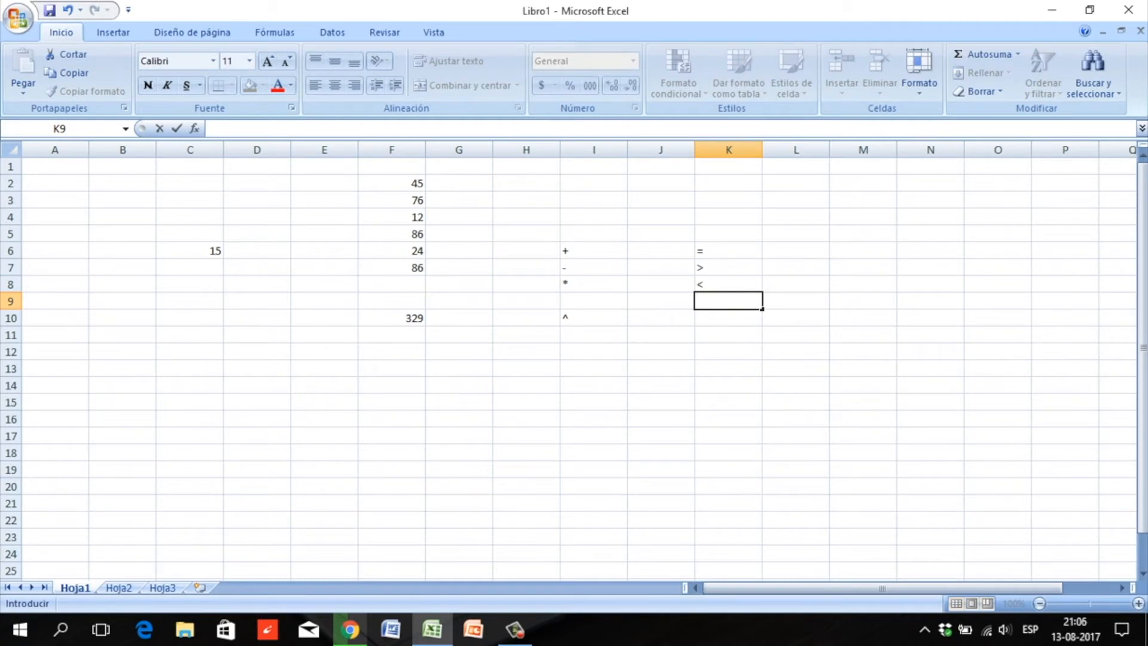
{"action": "type", "text": "="}
{"action": "key", "text": "Return"}
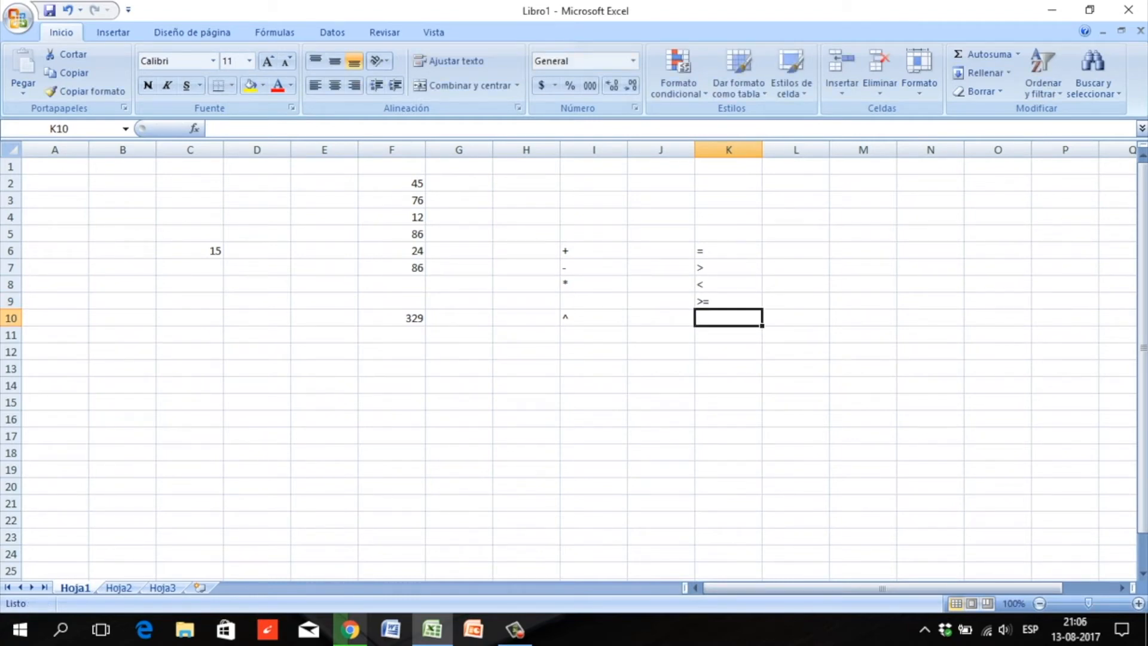
- Complete the comparison operator list with <= in cell K10 and <> in cell K11
{"action": "type", "text": "<="}
{"action": "key", "text": "Return"}
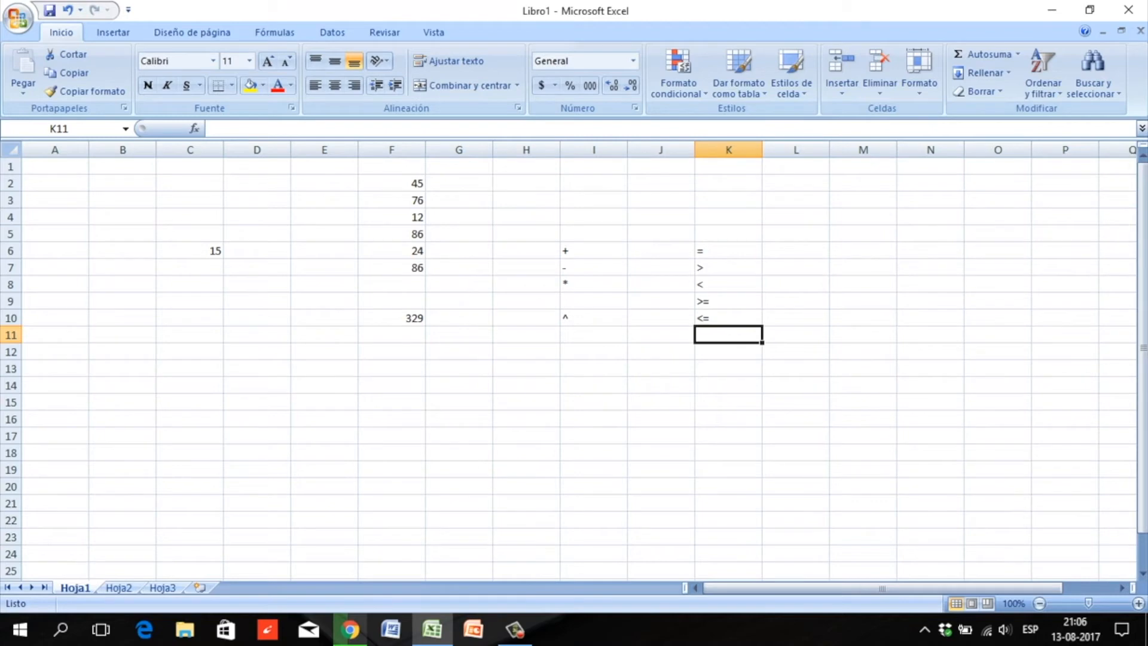
{"action": "type", "text": "<"}
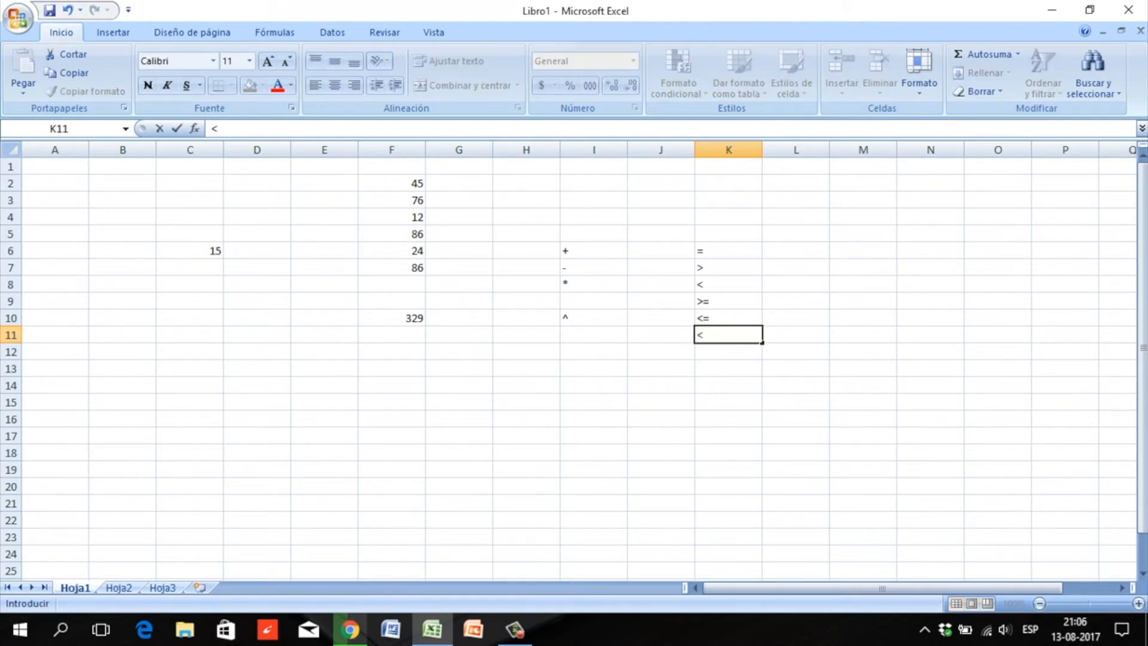
{"action": "type", "text": ">"}
{"action": "key", "text": "Return"}
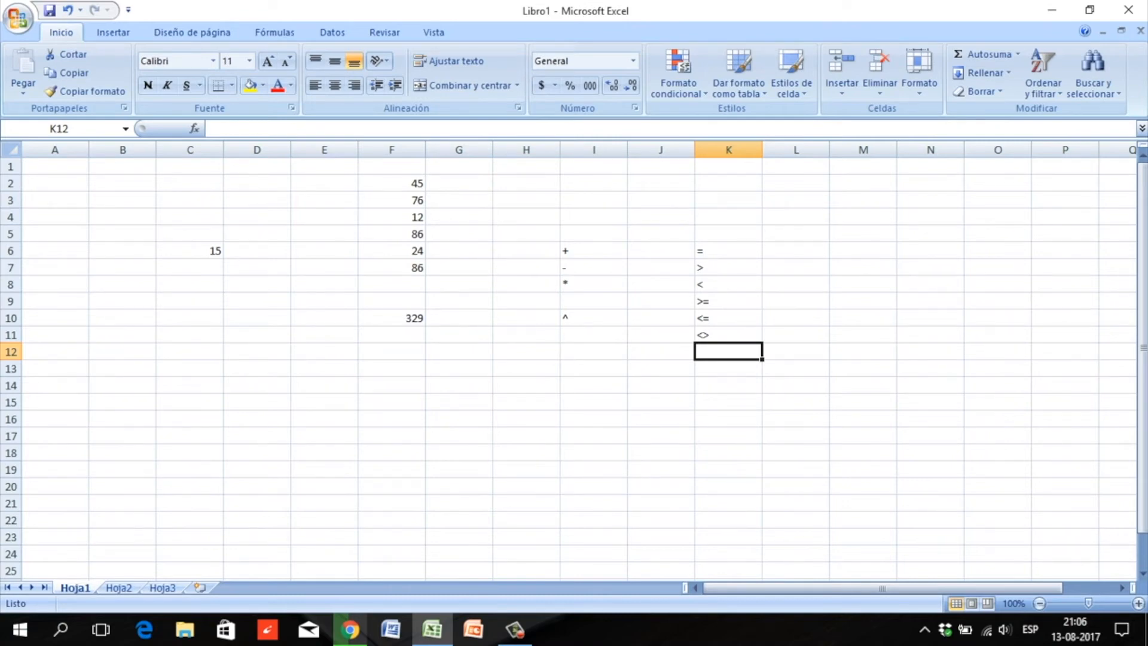
- Clear the sum formula from cell F10
{"action": "mouse_move", "coordinate": [391, 183]}
{"action": "left_mouse_down"}
{"action": "mouse_move", "coordinate": [392, 268]}
{"action": "mouse_move", "coordinate": [392, 167]}
{"action": "mouse_move", "coordinate": [391, 182]}
{"action": "left_mouse_up"}
{"action": "left_click", "coordinate": [391, 184]}
{"action": "left_click", "coordinate": [391, 318]}
{"action": "key", "text": "BackSpace"}
{"action": "key", "text": "Return"}
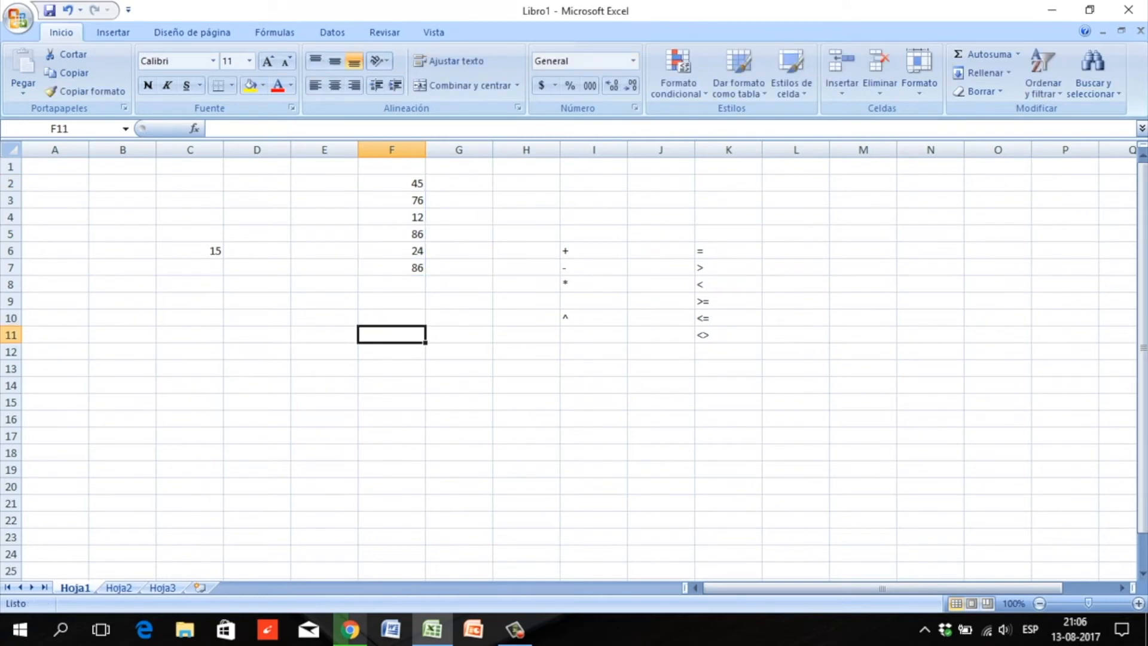
- Enter the label SUMA in cell D10 and move it to cell E10
{"action": "left_click", "coordinate": [257, 318]}
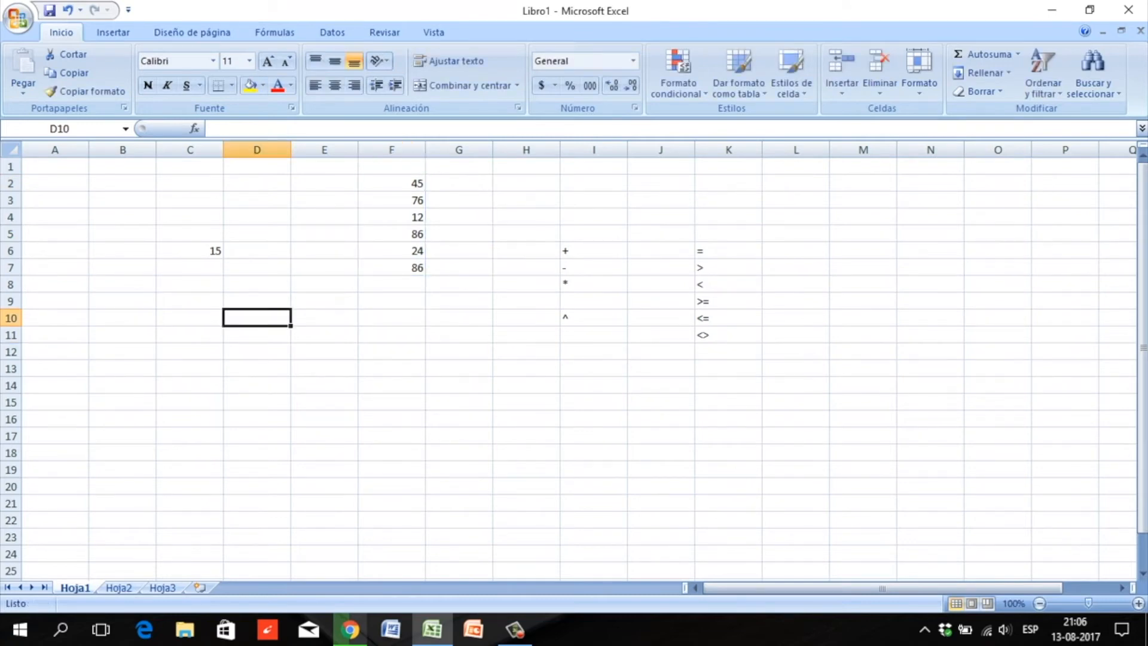
{"action": "key", "text": "Caps_Lock"}
{"action": "type", "text": "A"}
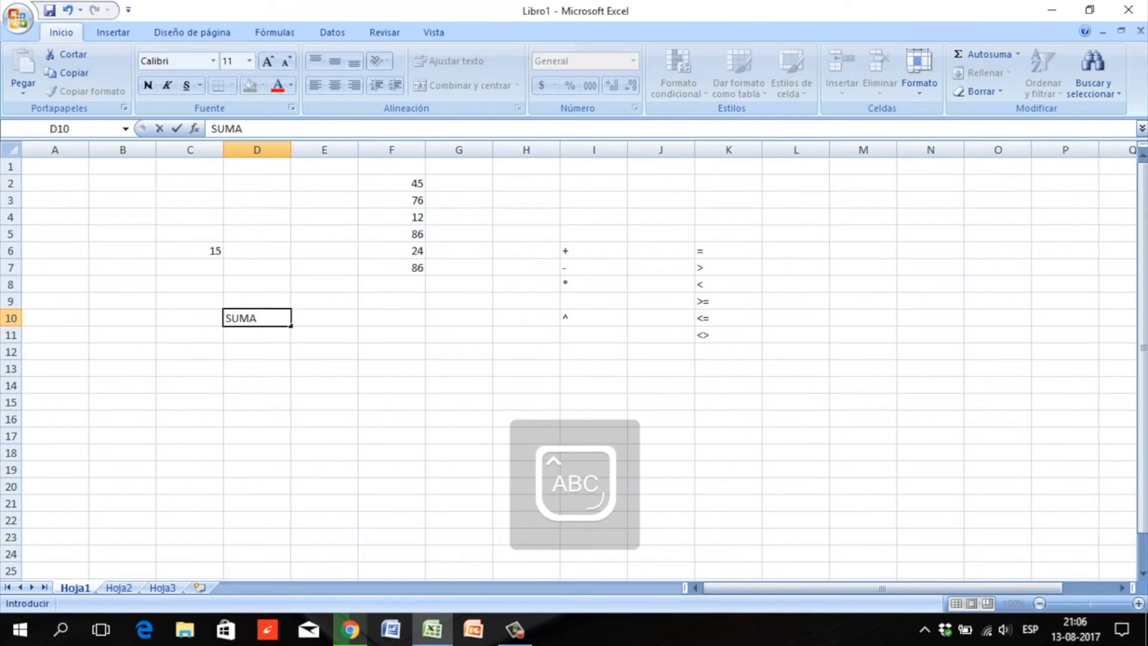
{"action": "key", "text": "Return"}
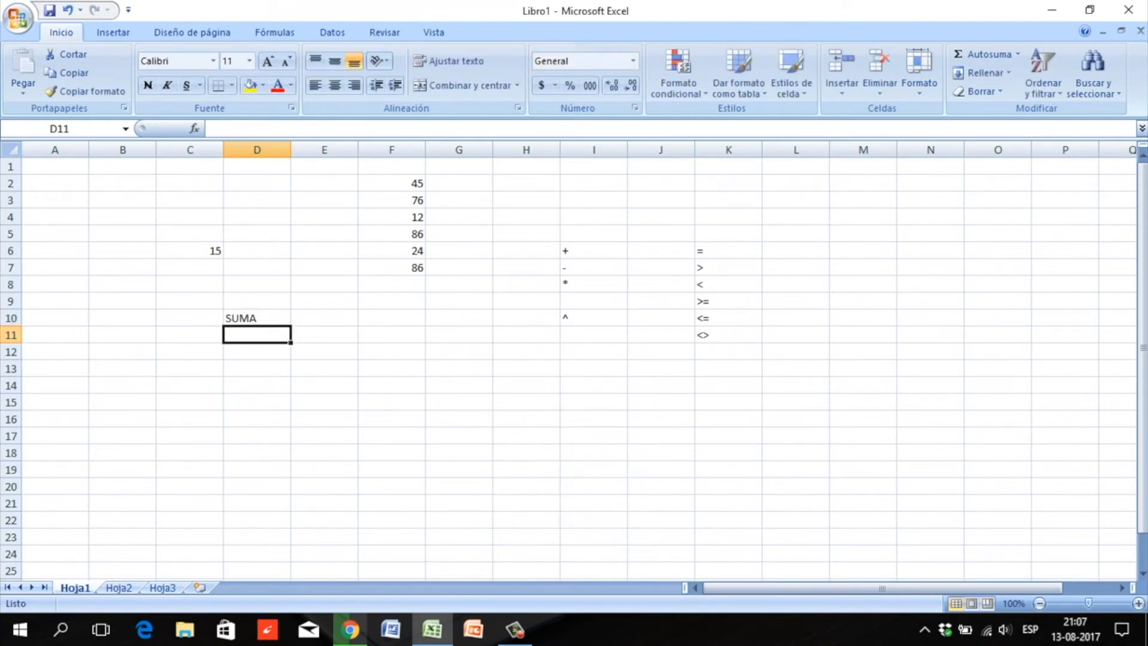
{"action": "left_click", "coordinate": [324, 318]}
{"action": "left_click", "coordinate": [257, 318]}
{"action": "left_click_drag", "start_coordinate": [272, 310], "coordinate": [331, 319]}
- Enter the labels PROMEDIO, MÁXIMO, MÍNIMO and CONTAR in cells E11 to E14, one per cell
{"action": "left_click", "coordinate": [329, 335]}
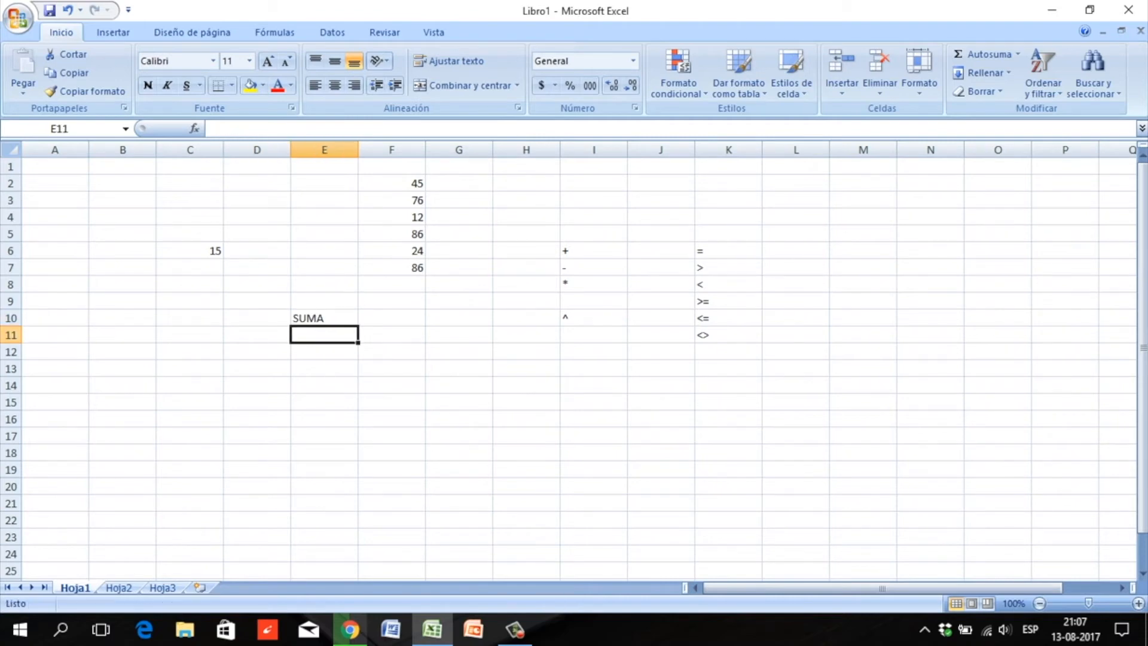
{"action": "type", "text": "PROMEDIO"}
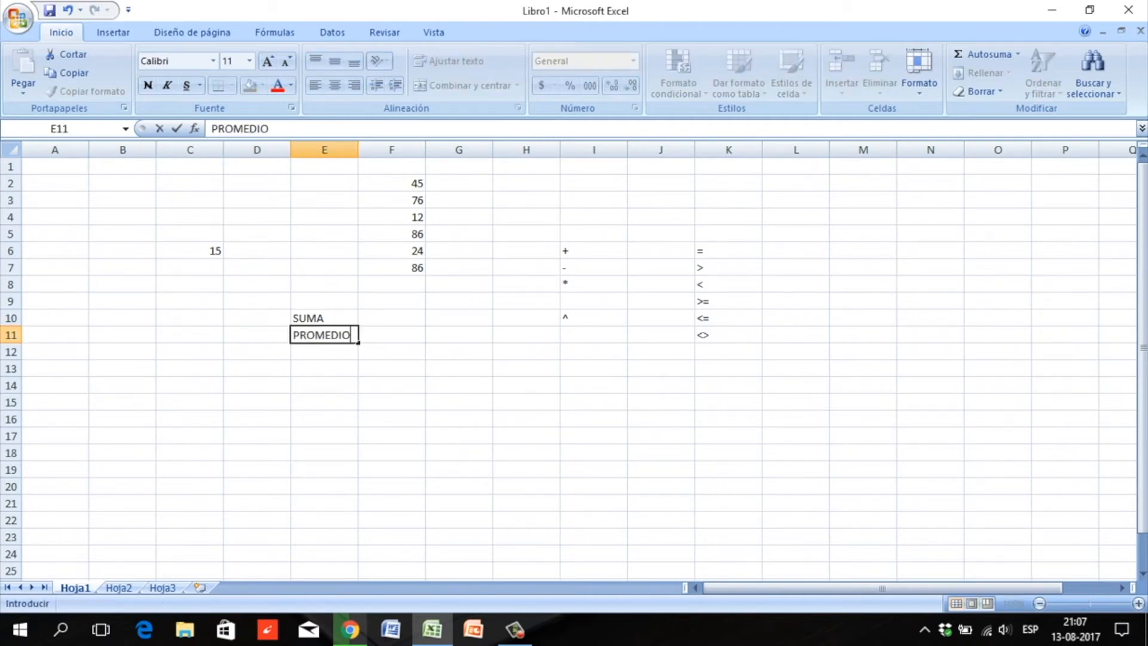
{"action": "key", "text": "Return"}
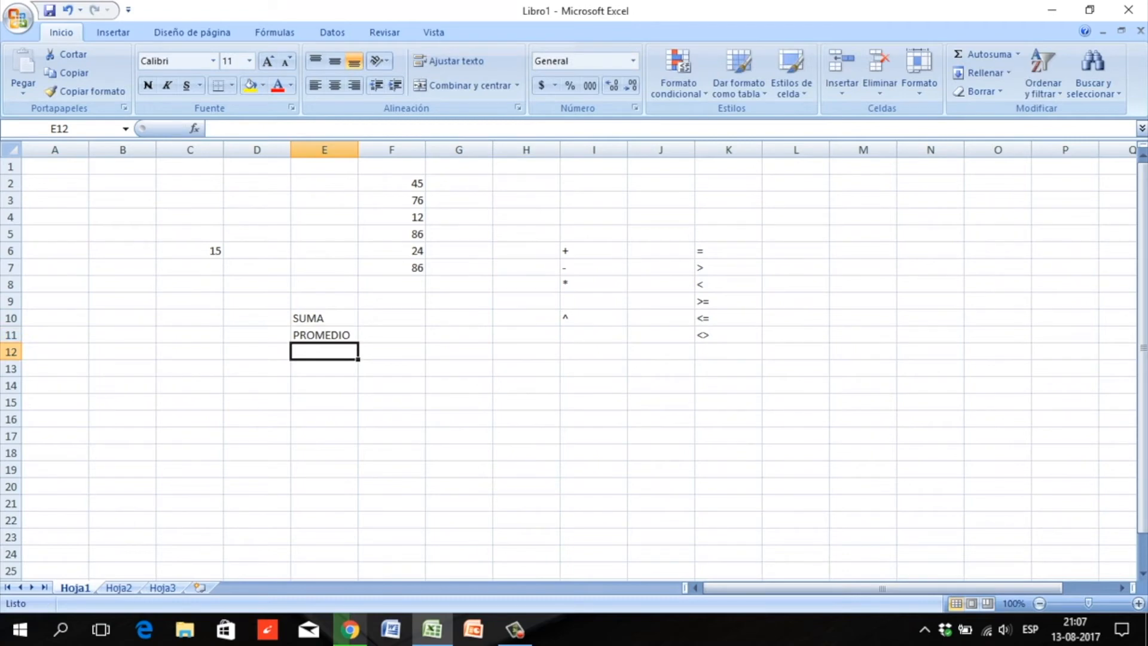
{"action": "type", "text": "MÁXIMO"}
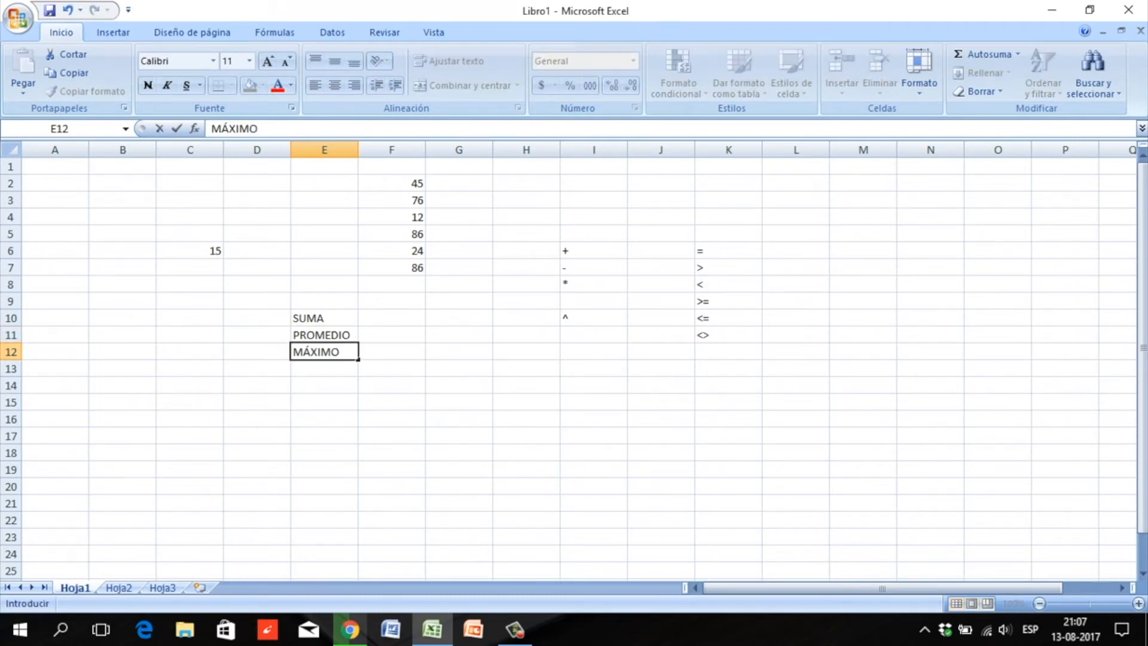
{"action": "key", "text": "Return"}
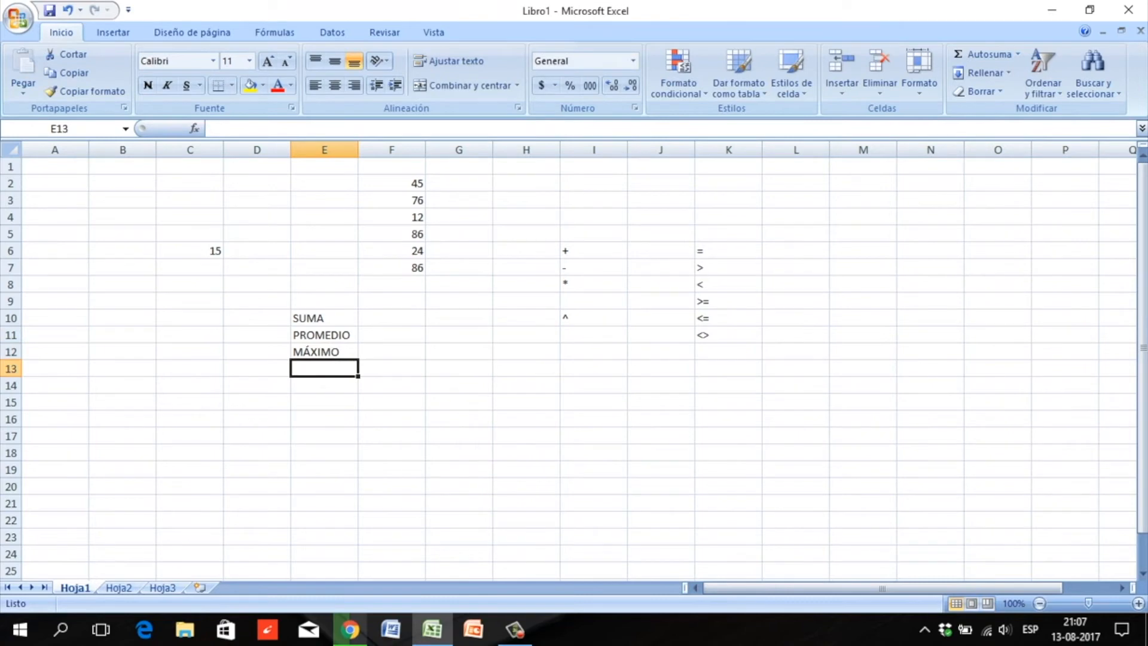
{"action": "type", "text": "MÍNIMO"}
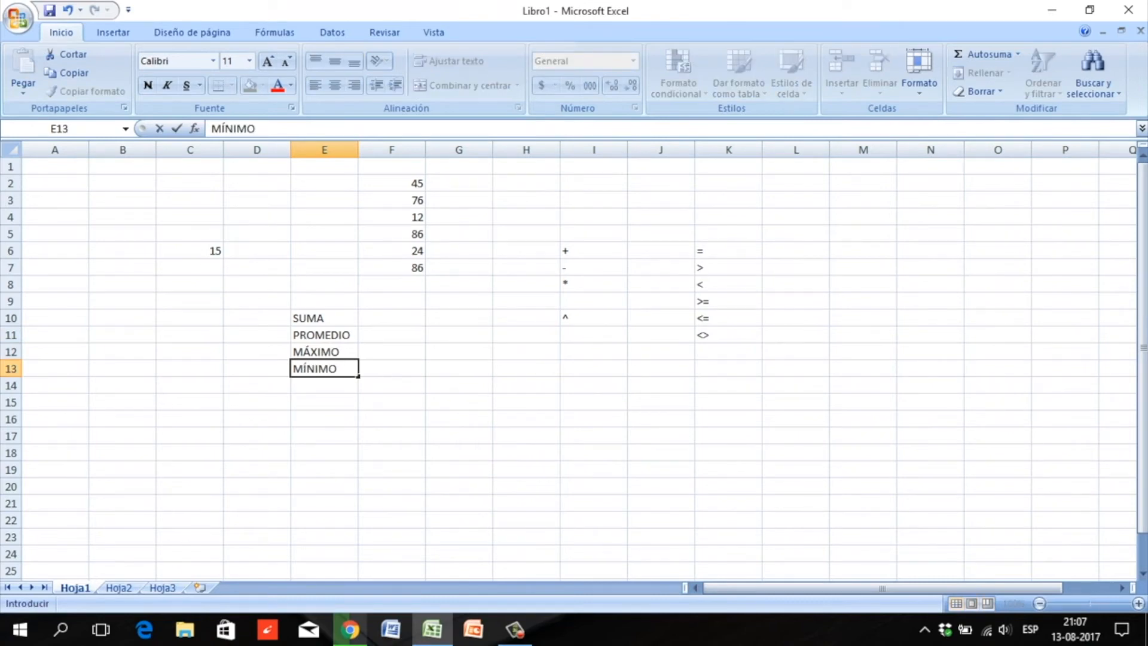
{"action": "key", "text": "Return"}
{"action": "type", "text": "CONTAR"}
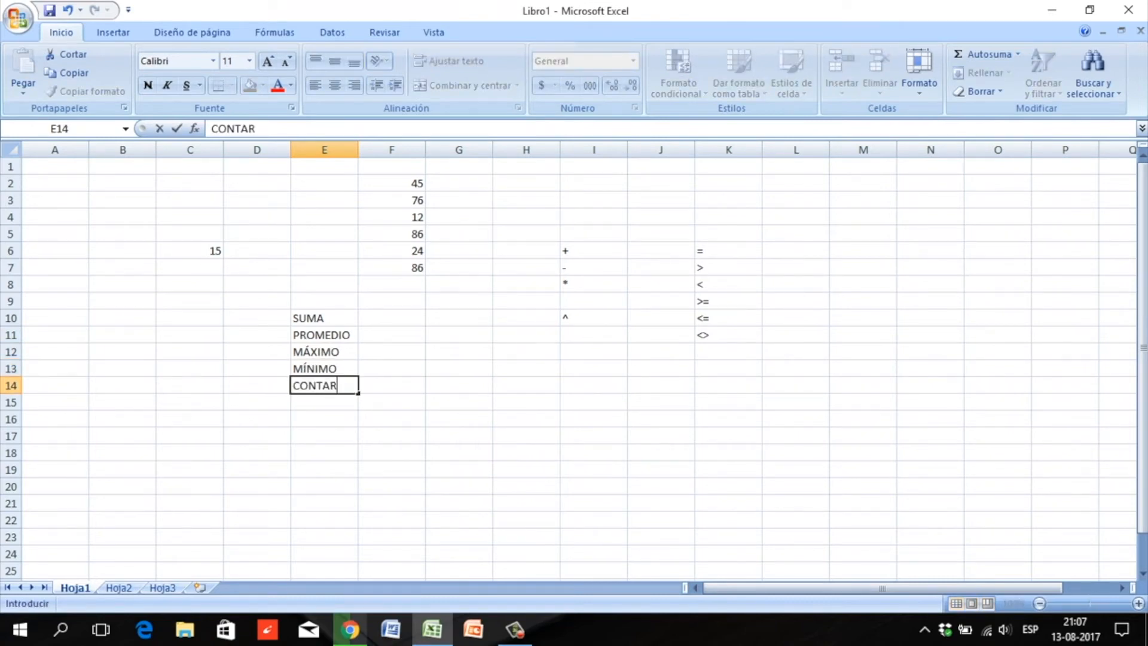
{"action": "key", "text": "Return"}
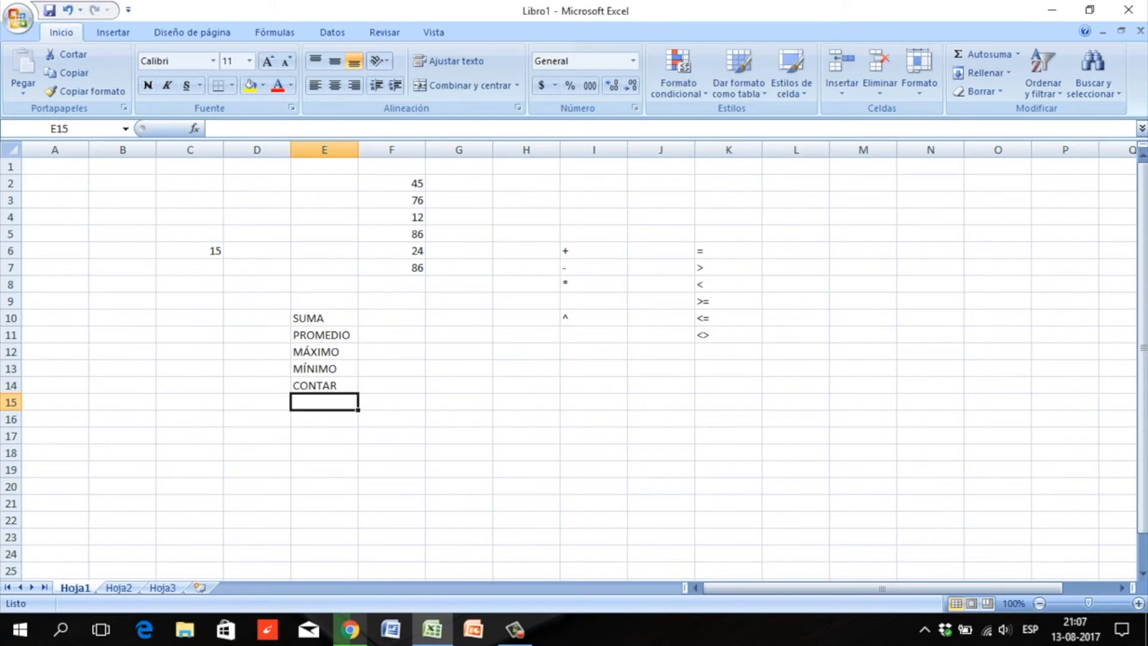
- Clear the operator lists in range I4:K13 and the date subtraction result in cell C6
{"action": "left_click_drag", "start_coordinate": [594, 216], "coordinate": [728, 368]}
{"action": "key", "text": "Delete"}
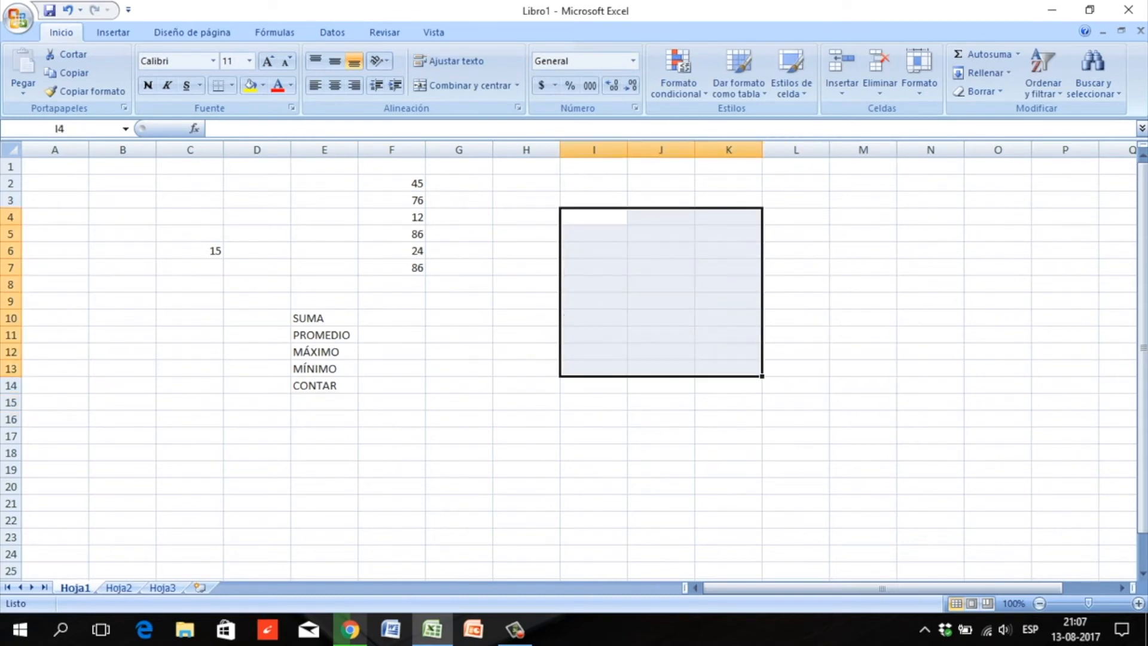
{"action": "left_click", "coordinate": [190, 251]}
{"action": "key", "text": "Delete"}
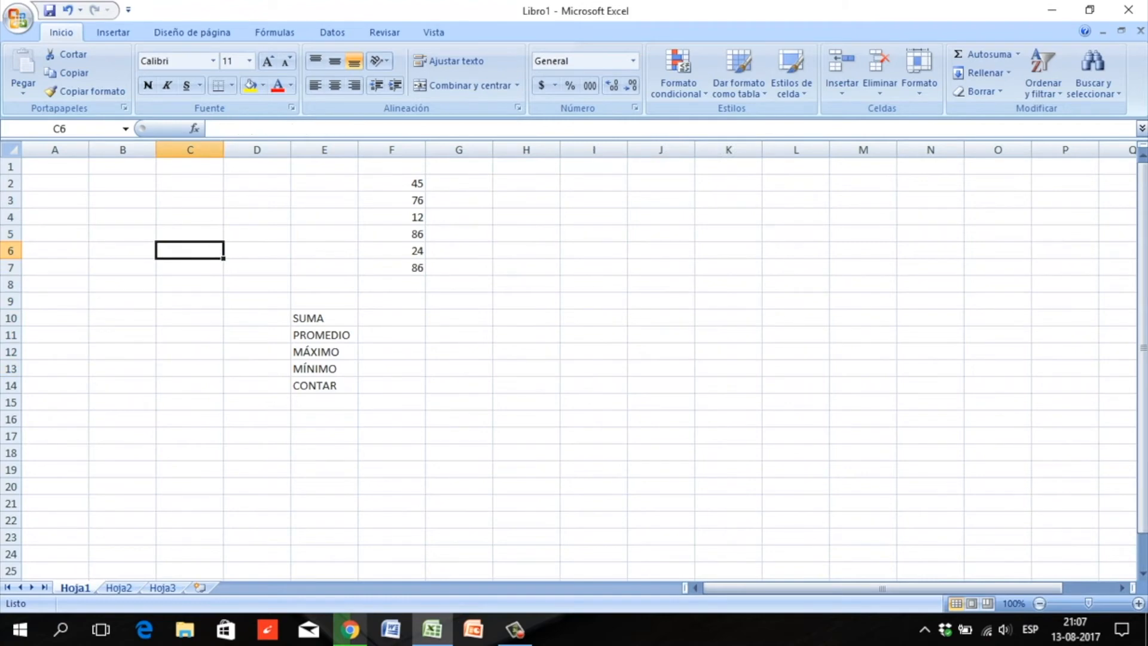
- Calculate the sum of F2:F7 in cell F10 with the formula =SUMA(F2:F7)
{"action": "left_click", "coordinate": [392, 318]}
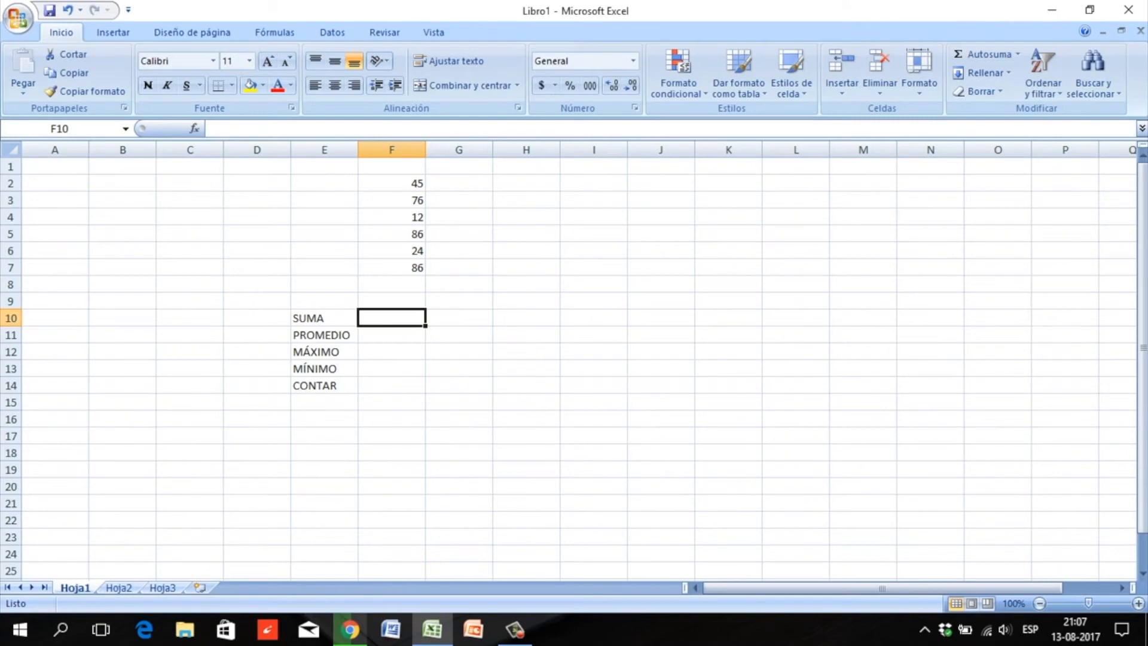
{"action": "type", "text": "="}
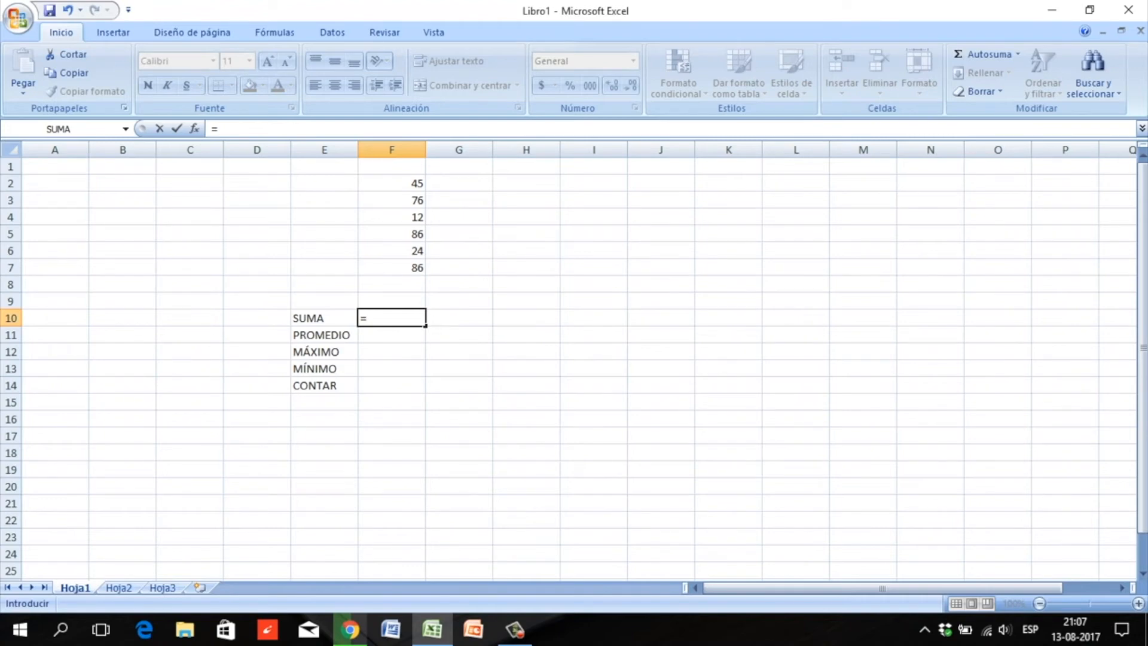
{"action": "type", "text": "SUMA"}
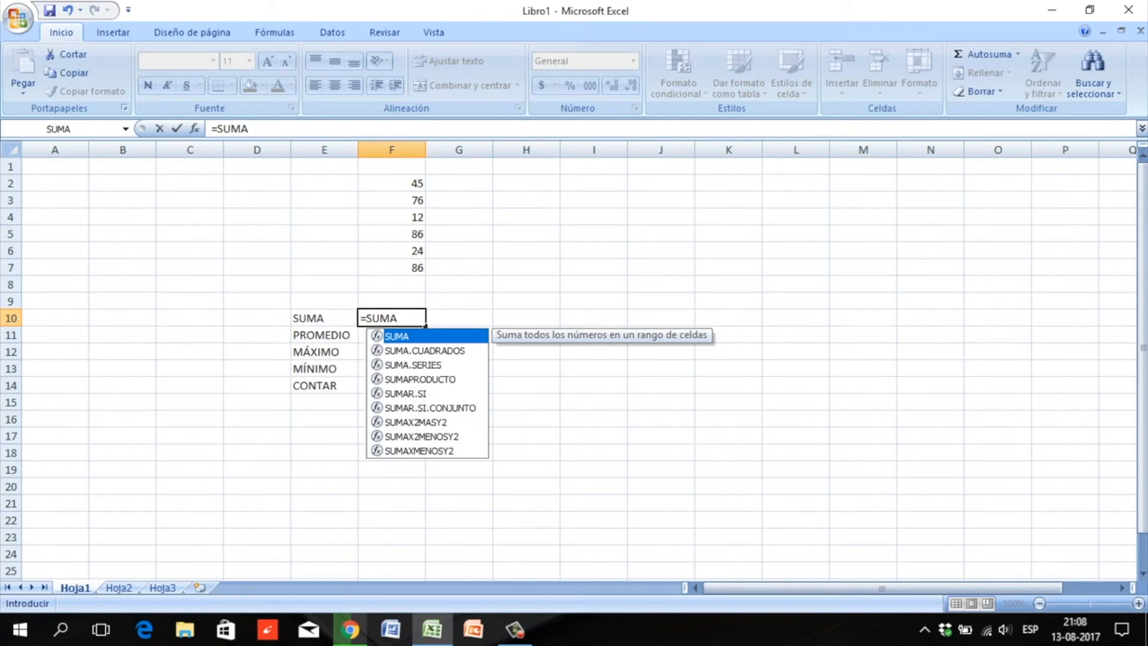
{"action": "type", "text": "("}
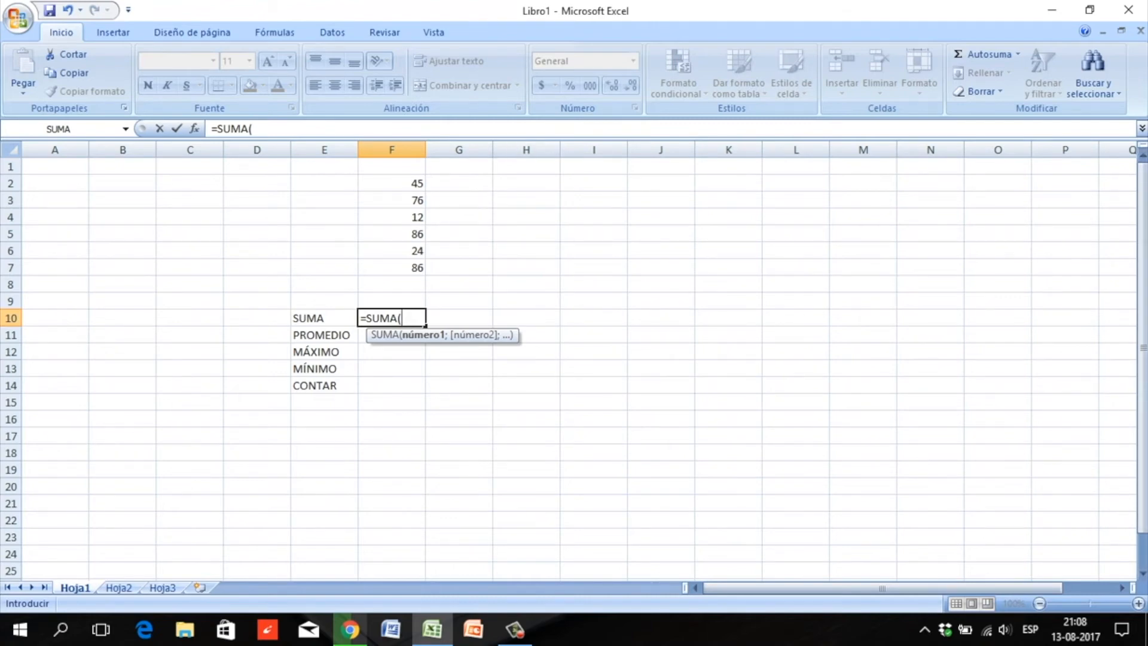
{"action": "left_click_drag", "start_coordinate": [391, 183], "coordinate": [391, 267]}
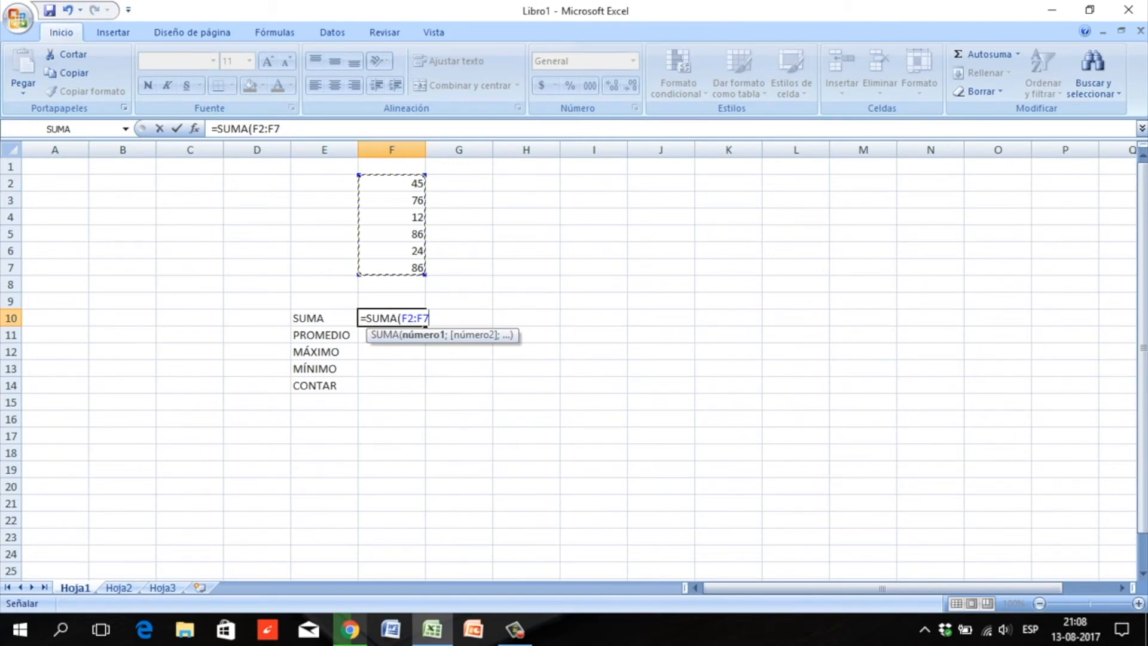
{"action": "type", "text": ")"}
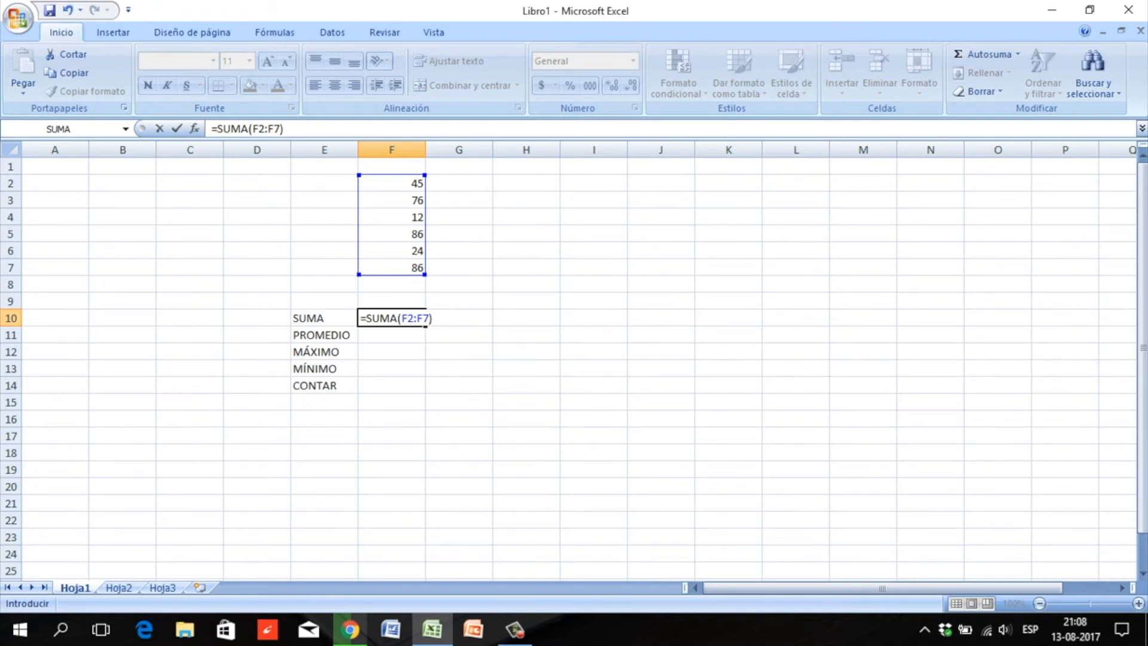
{"action": "key", "text": "Return"}
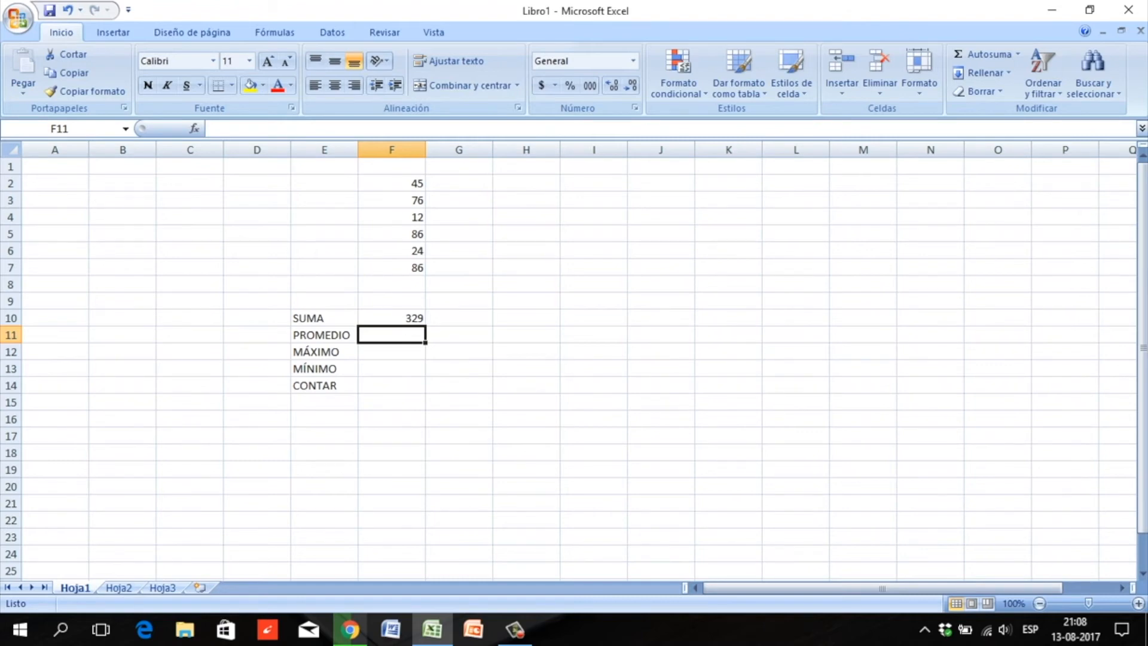
- Calculate the average of F2:F7 in cell F11 with the formula =PROMEDIO(F2:F7)
{"action": "type", "text": "="}
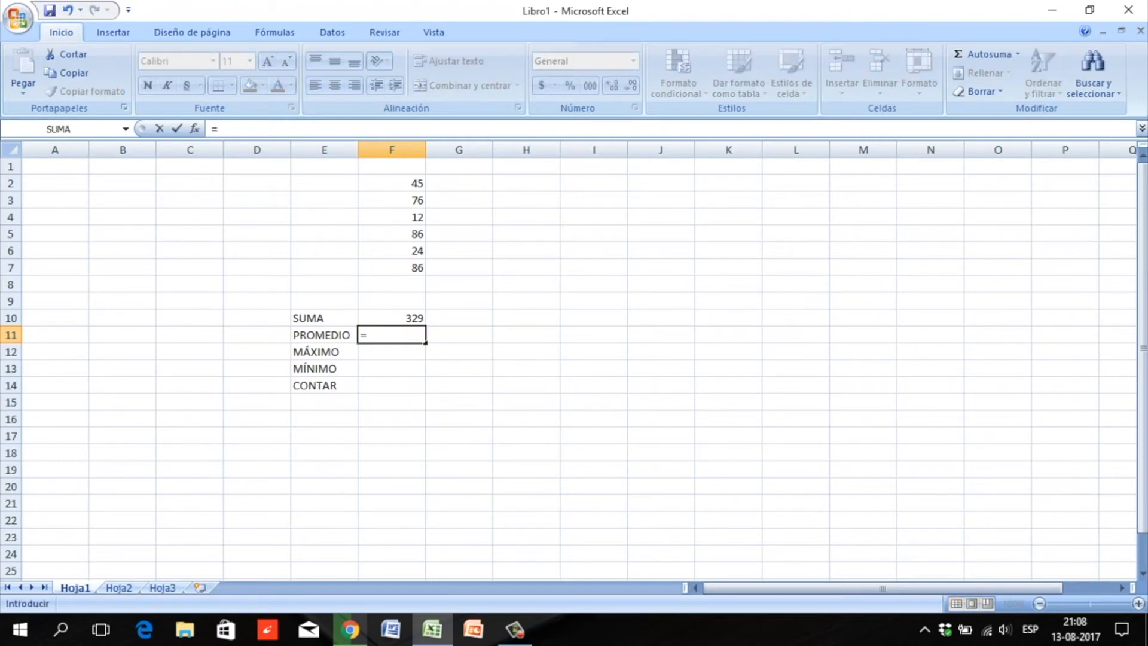
{"action": "type", "text": "PROMEDIO"}
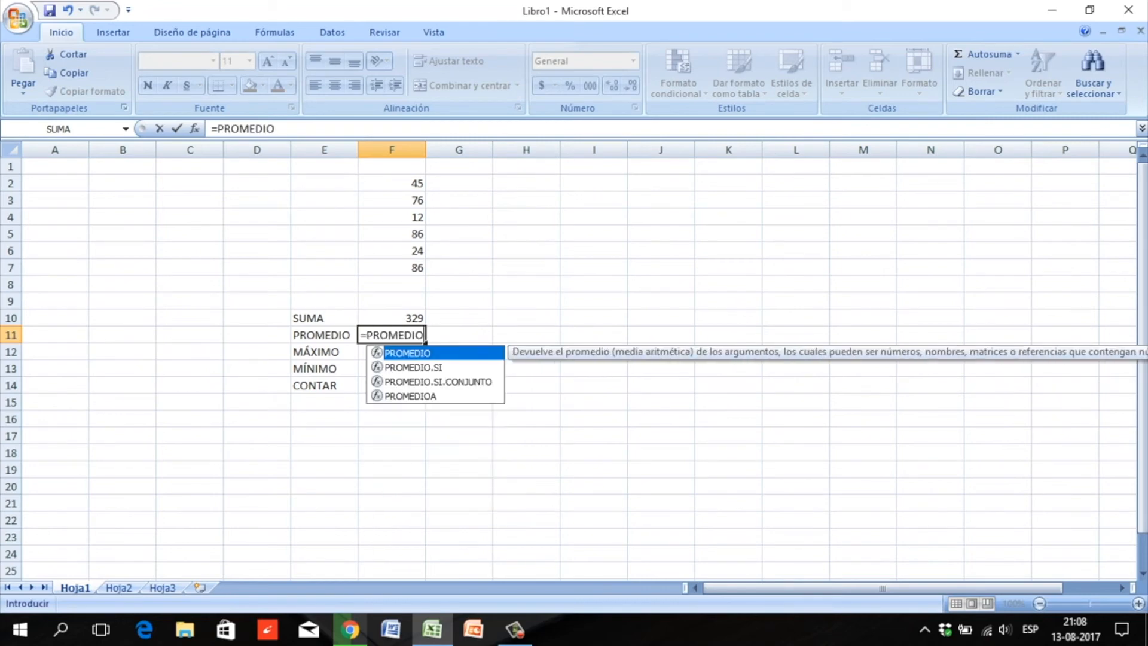
{"action": "type", "text": "("}
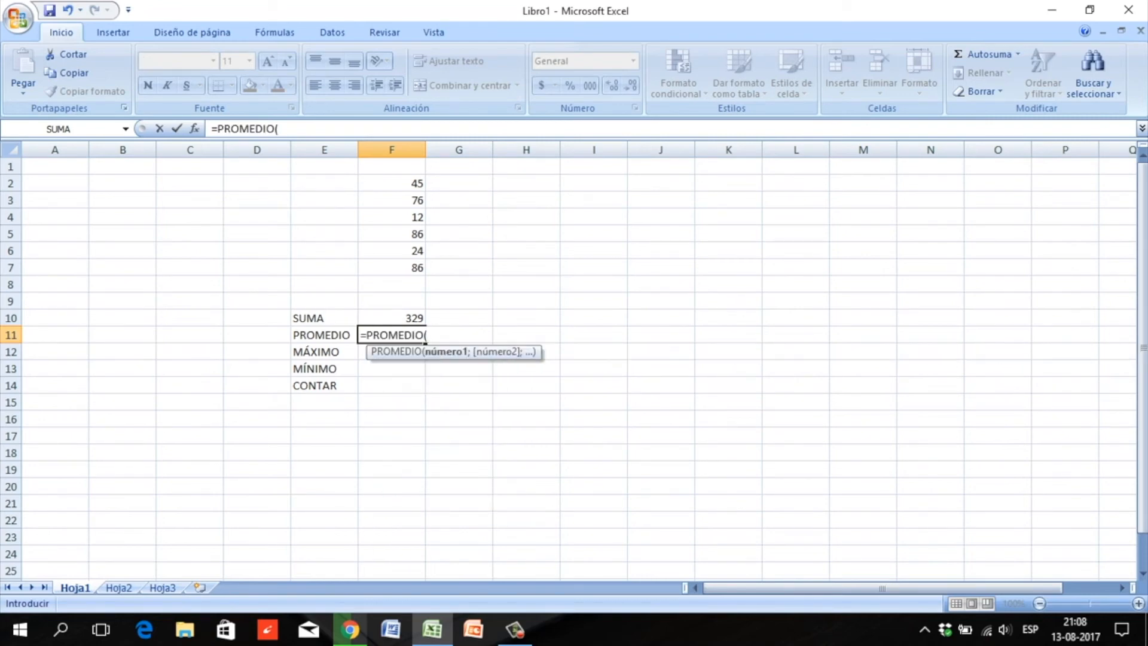
{"action": "left_click_drag", "start_coordinate": [395, 183], "coordinate": [419, 269]}
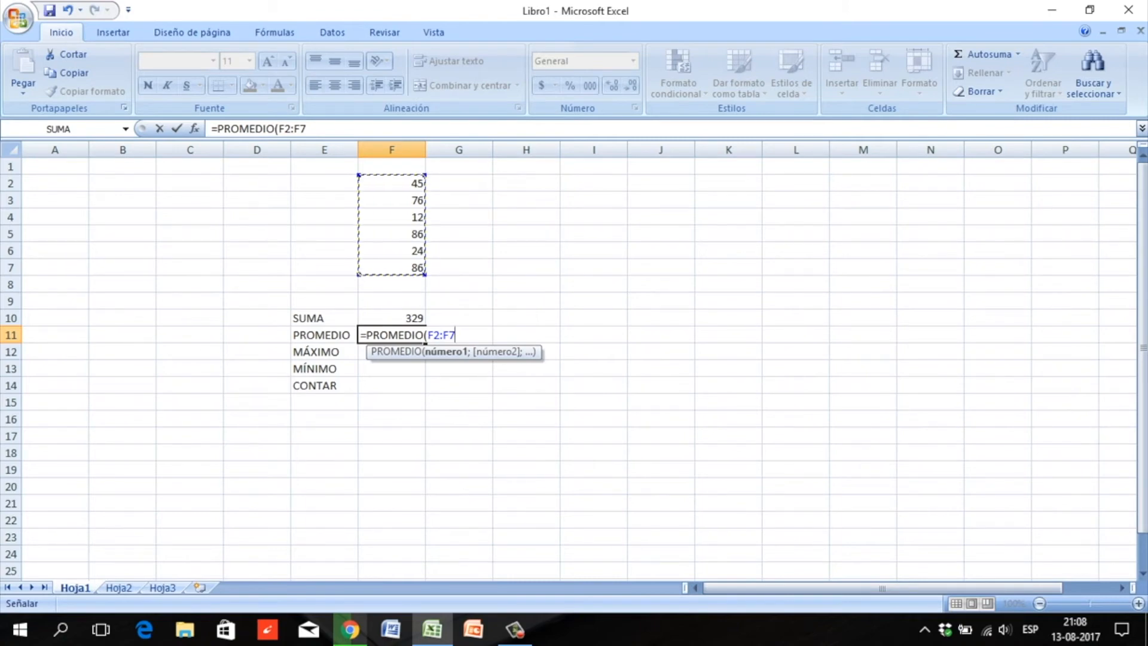
{"action": "type", "text": ")"}
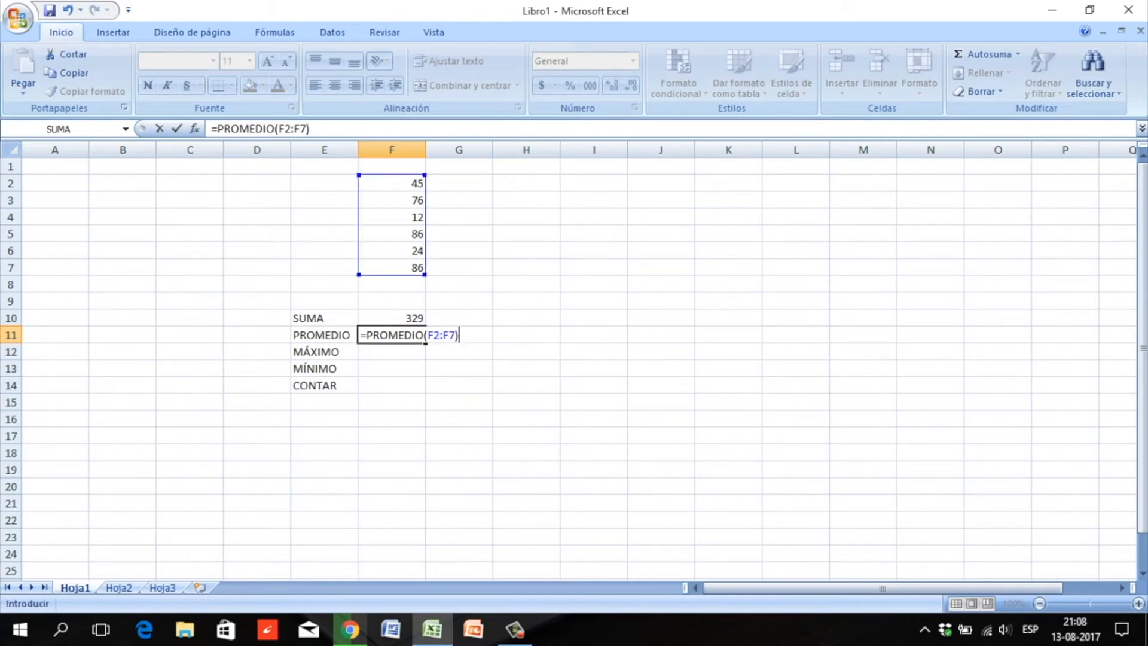
{"action": "key", "text": "Return"}
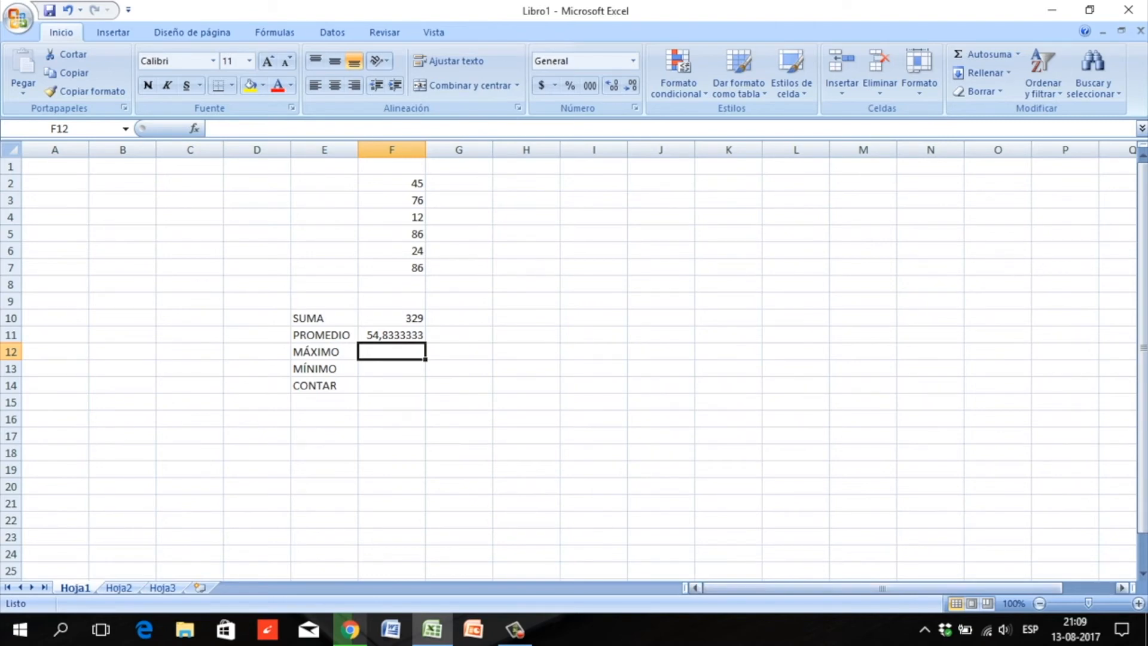
- Calculate the maximum of F2:F7 in cell F12 with the formula =MAX(F2:F7)
{"action": "left_click_drag", "start_coordinate": [1087, 602], "coordinate": [1093, 602]}
{"action": "left_click", "coordinate": [657, 388]}
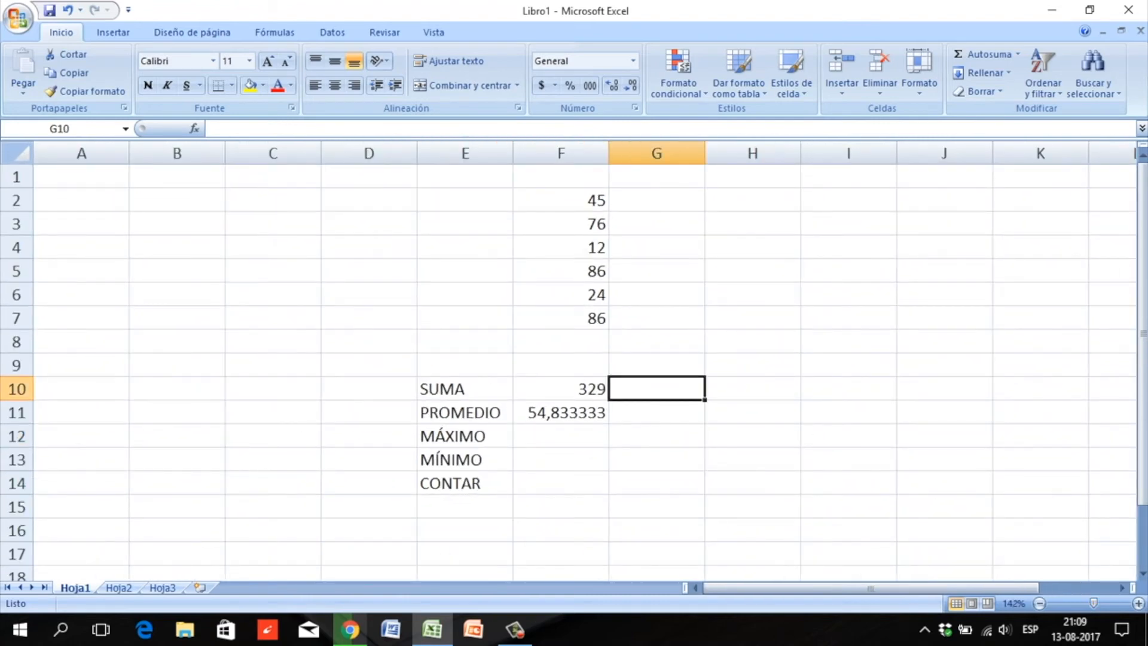
{"action": "left_click", "coordinate": [561, 436]}
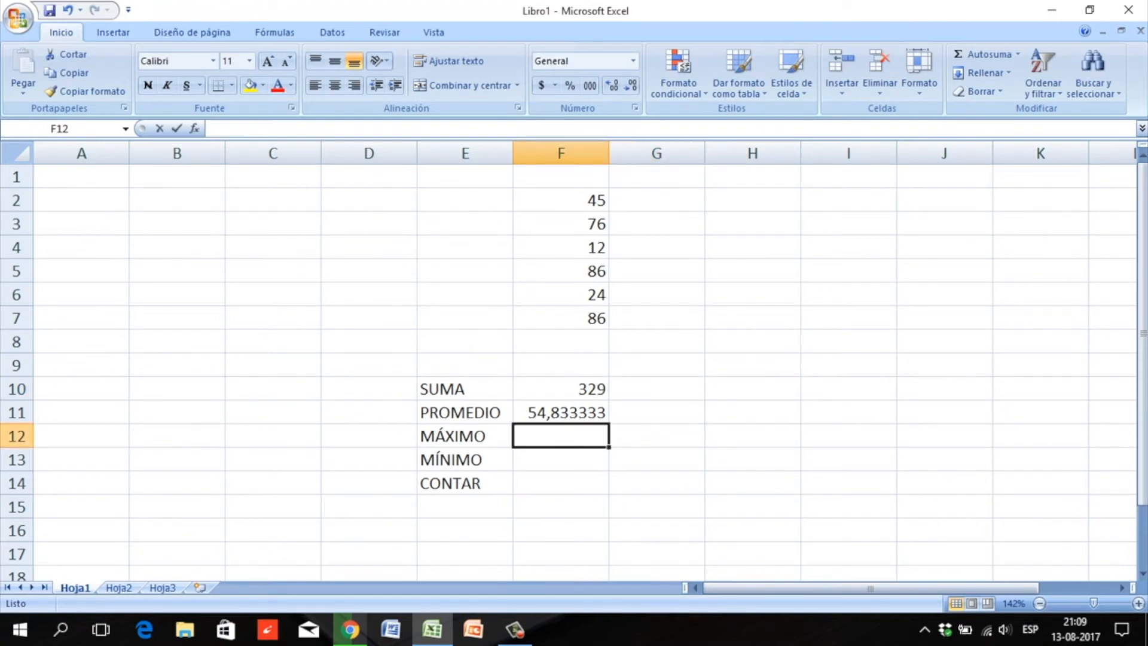
{"action": "type", "text": "="}
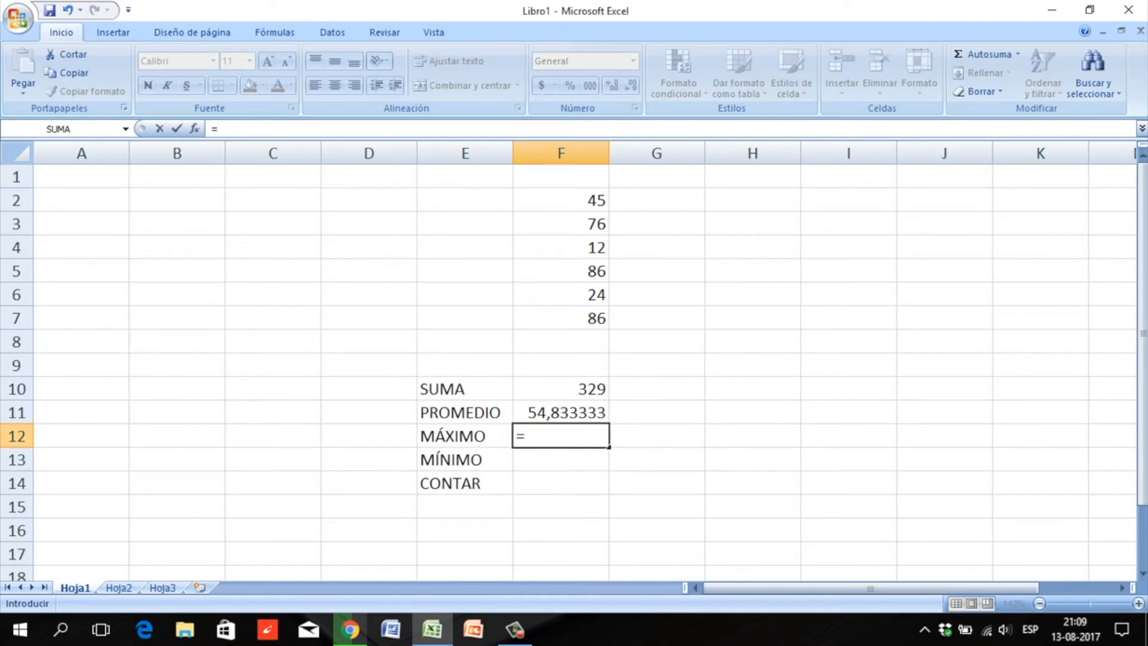
{"action": "type", "text": "MAX"}
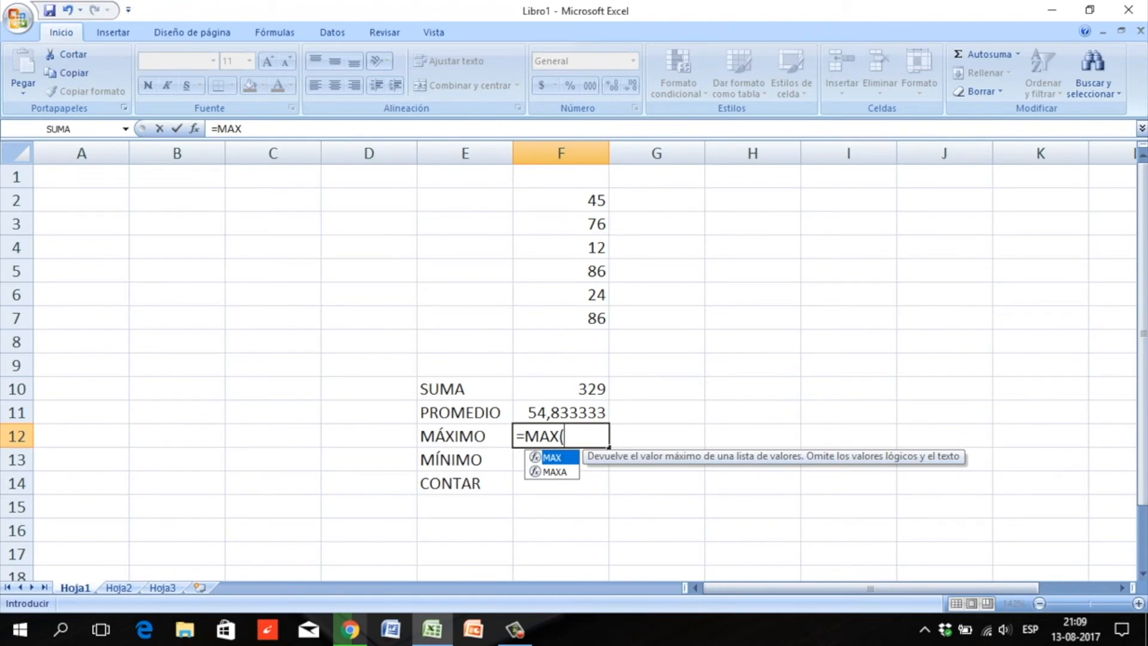
{"action": "type", "text": "("}
{"action": "left_click_drag", "start_coordinate": [592, 200], "coordinate": [591, 318]}
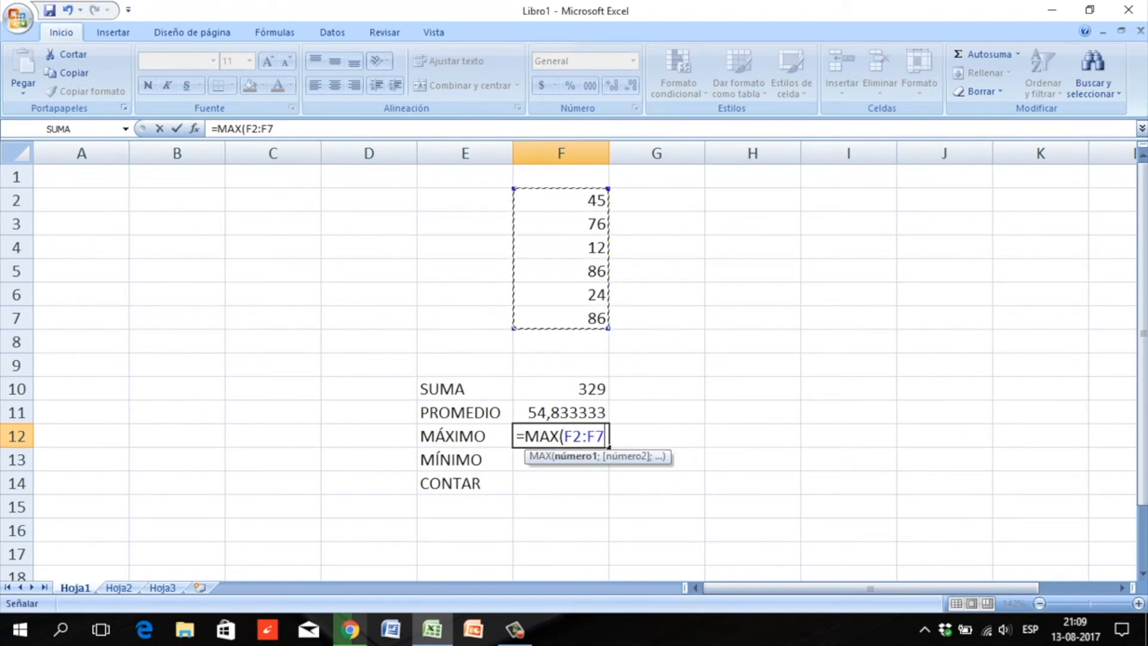
{"action": "type", "text": ")"}
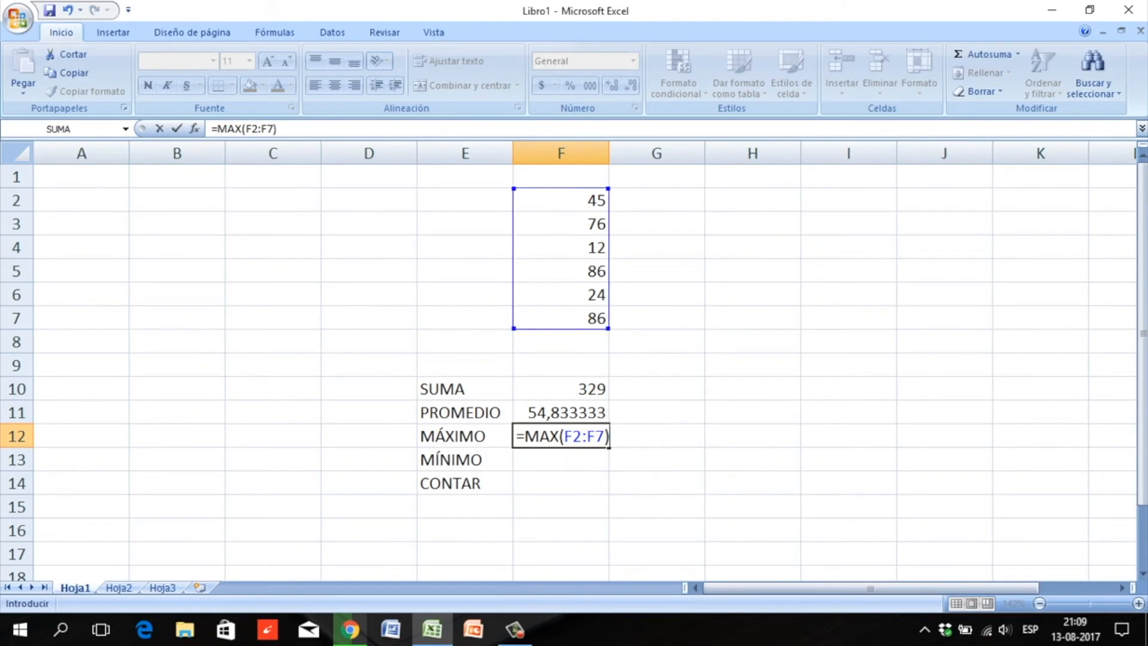
{"action": "key", "text": "Return"}
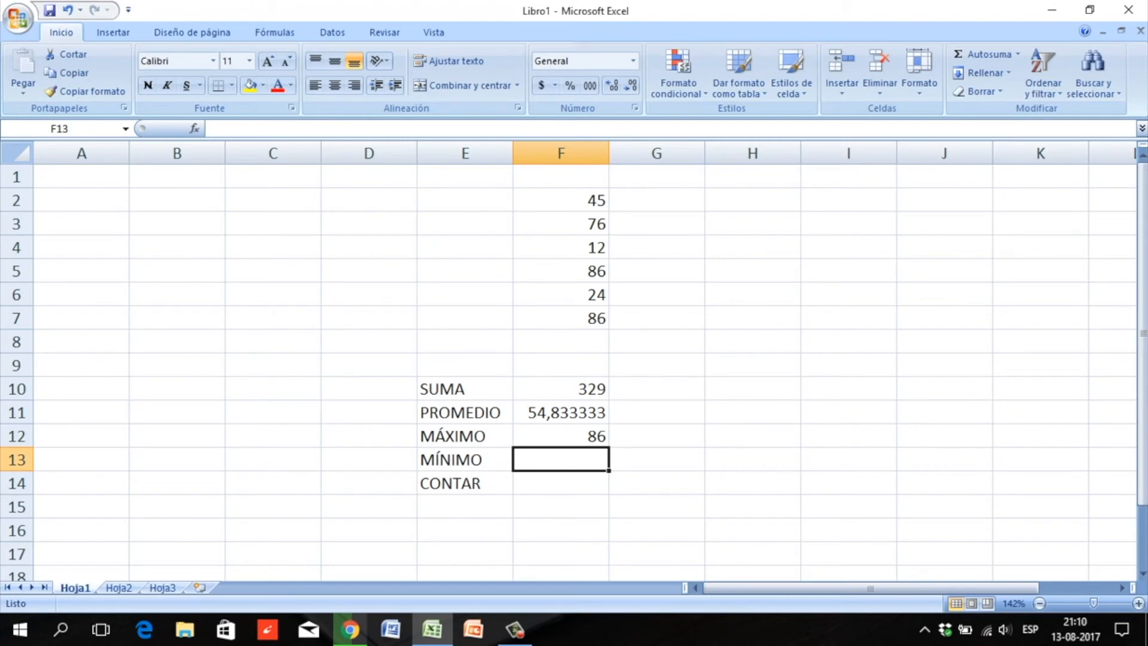
- Calculate the minimum of F2:F7 in cell F13 with the formula =MIN(F2:F7)
{"action": "type", "text": "="}
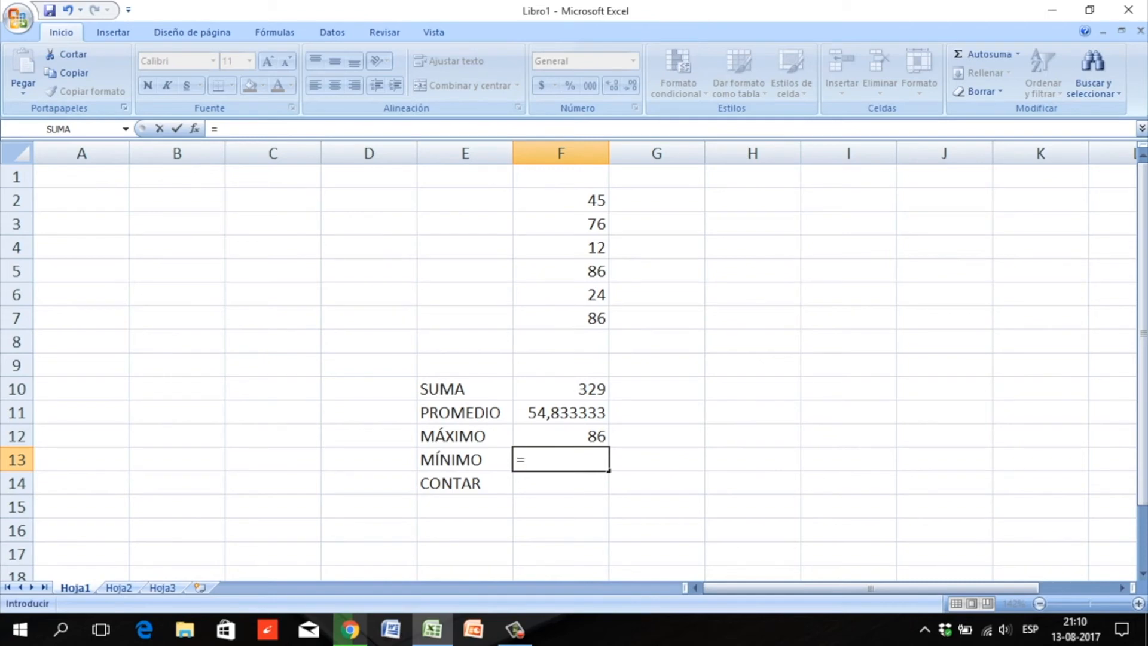
{"action": "type", "text": "MIN"}
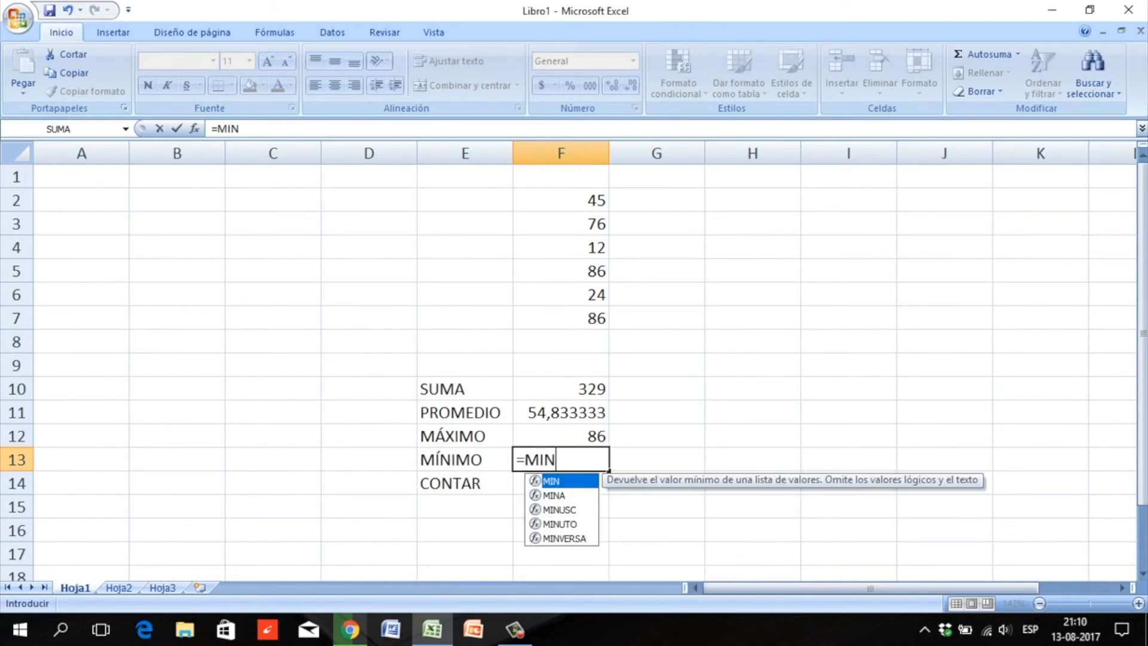
{"action": "type", "text": "("}
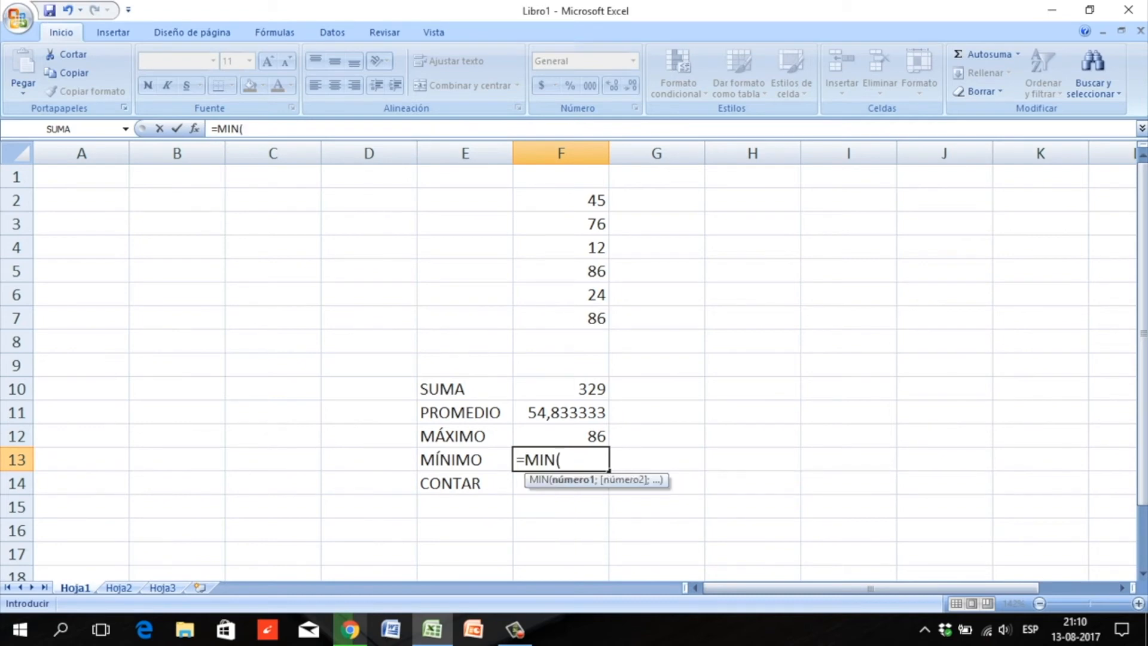
{"action": "left_click_drag", "start_coordinate": [592, 200], "coordinate": [598, 319]}
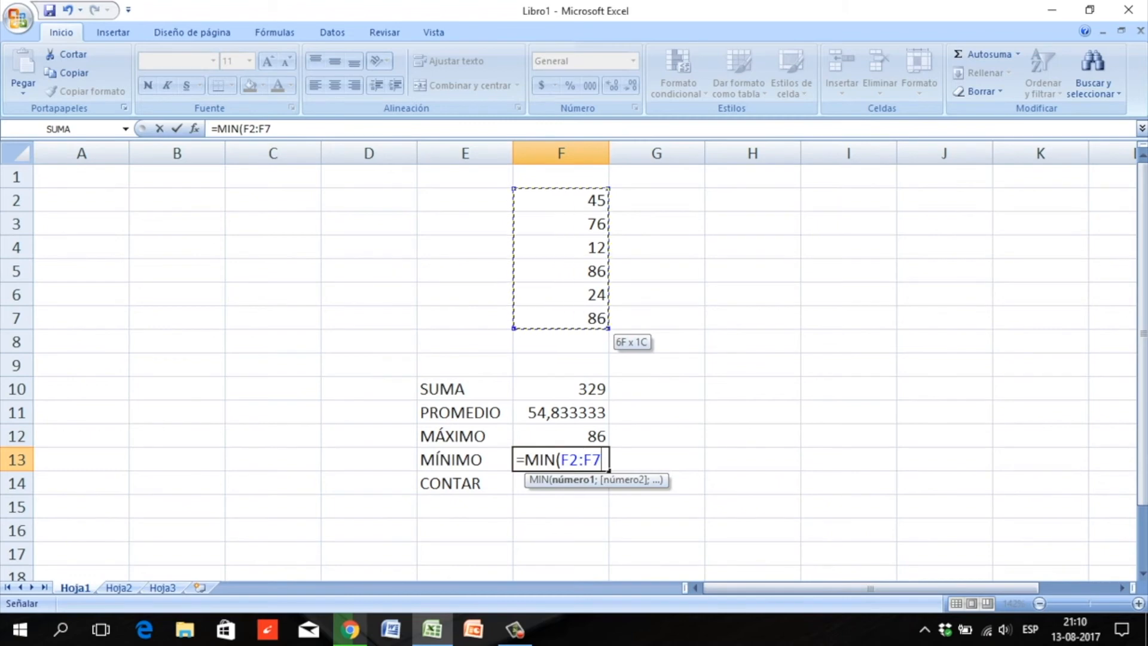
{"action": "type", "text": ")"}
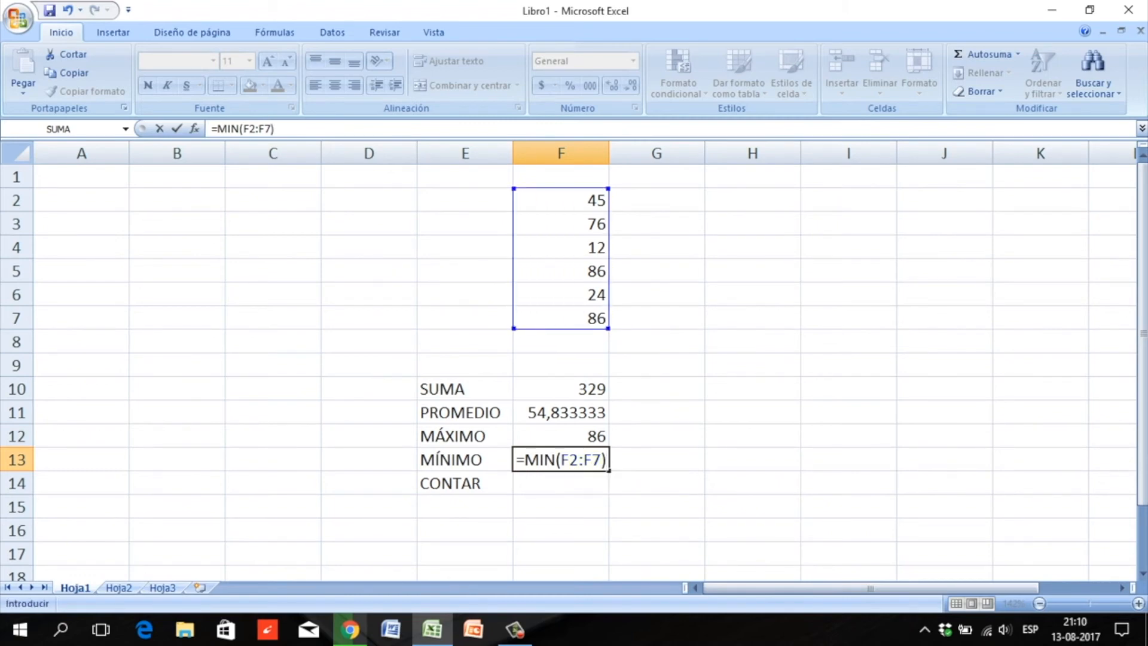
{"action": "key", "text": "Return"}
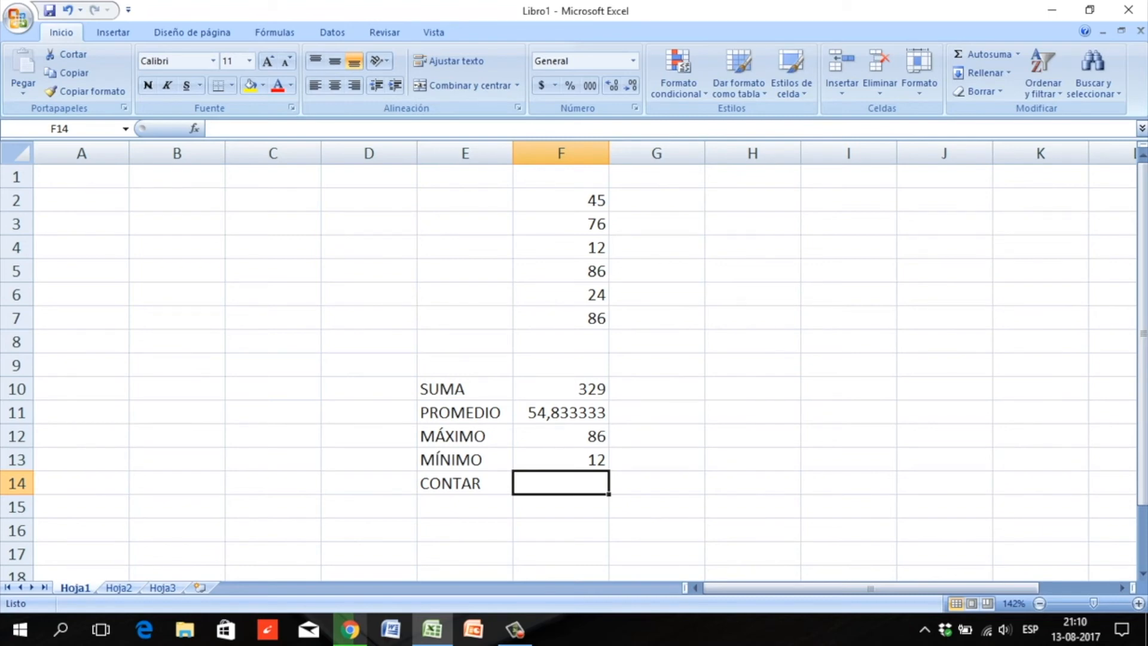
- Count the numbers in F2:F7 in cell F14 with the formula =CONTAR(F2:F7)
{"action": "type", "text": "="}
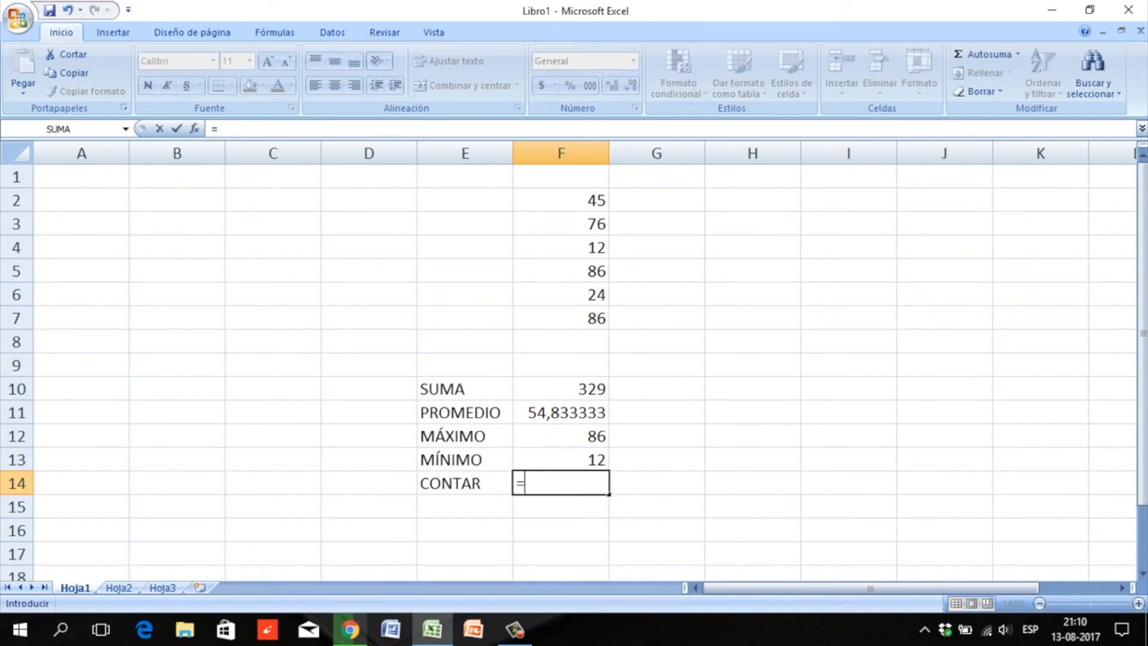
{"action": "type", "text": "CONTAR"}
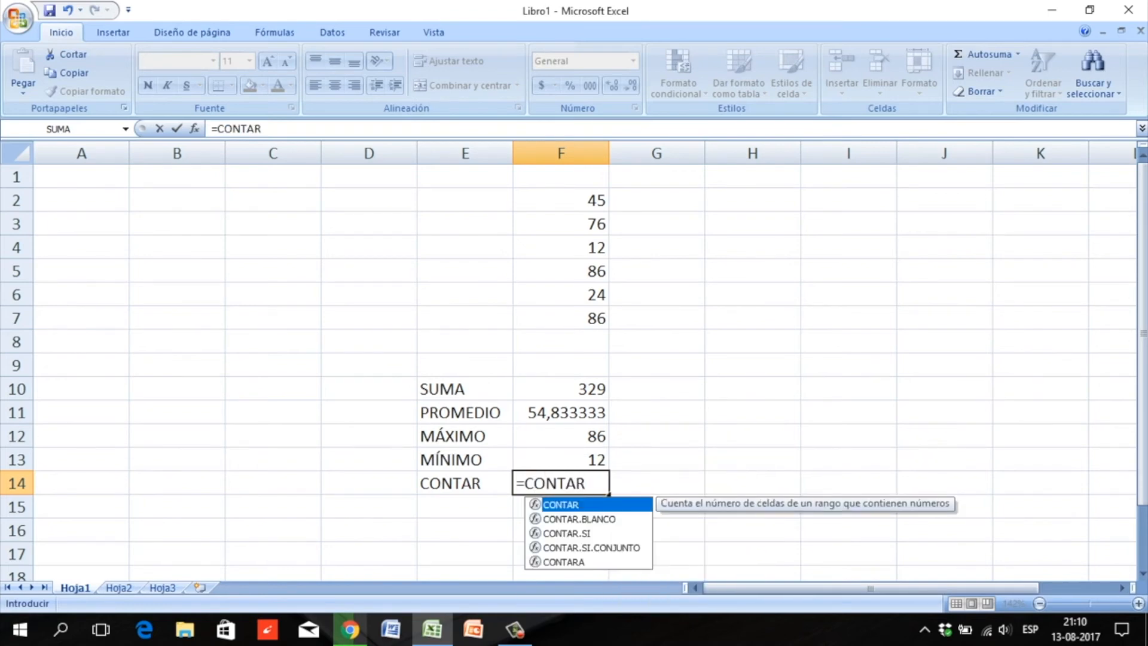
{"action": "type", "text": "("}
{"action": "left_click_drag", "start_coordinate": [561, 200], "coordinate": [560, 322]}
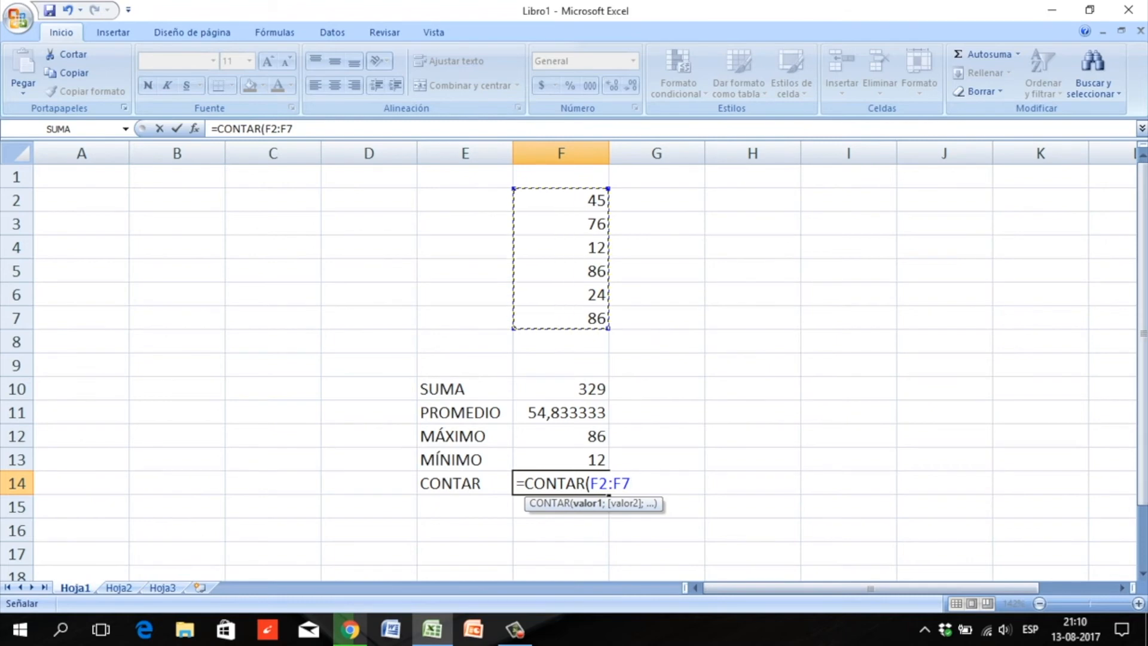
{"action": "type", "text": ")"}
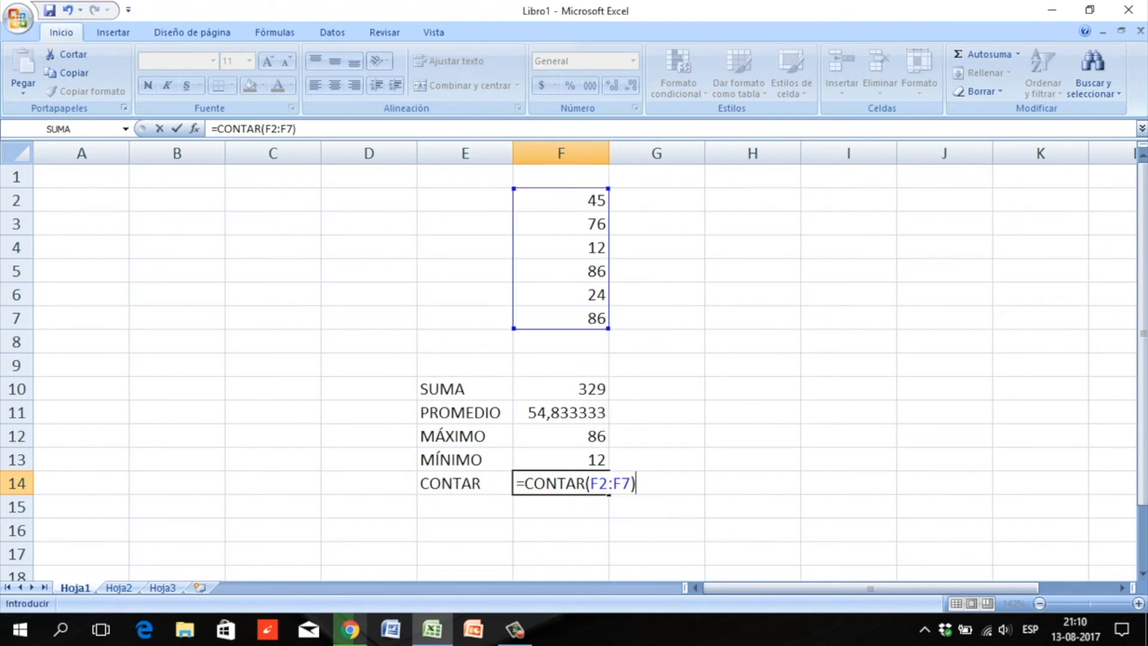
{"action": "key", "text": "Return"}
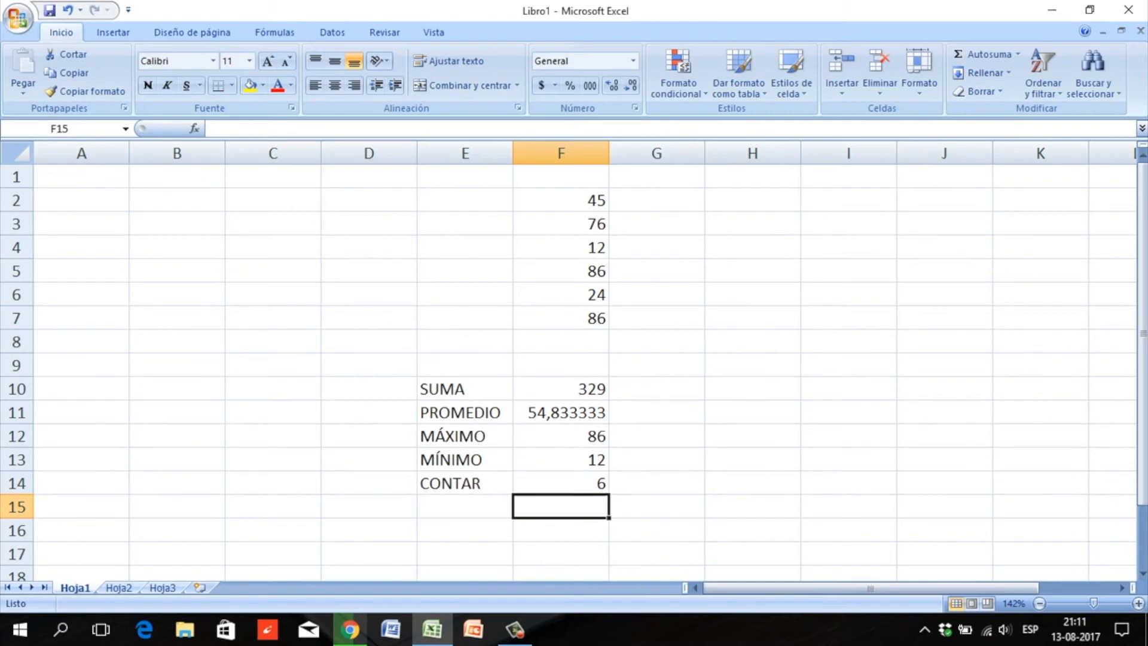
- Review the formulas behind the results in cells F10 to F14, one cell at a time
{"action": "left_click", "coordinate": [561, 389]}
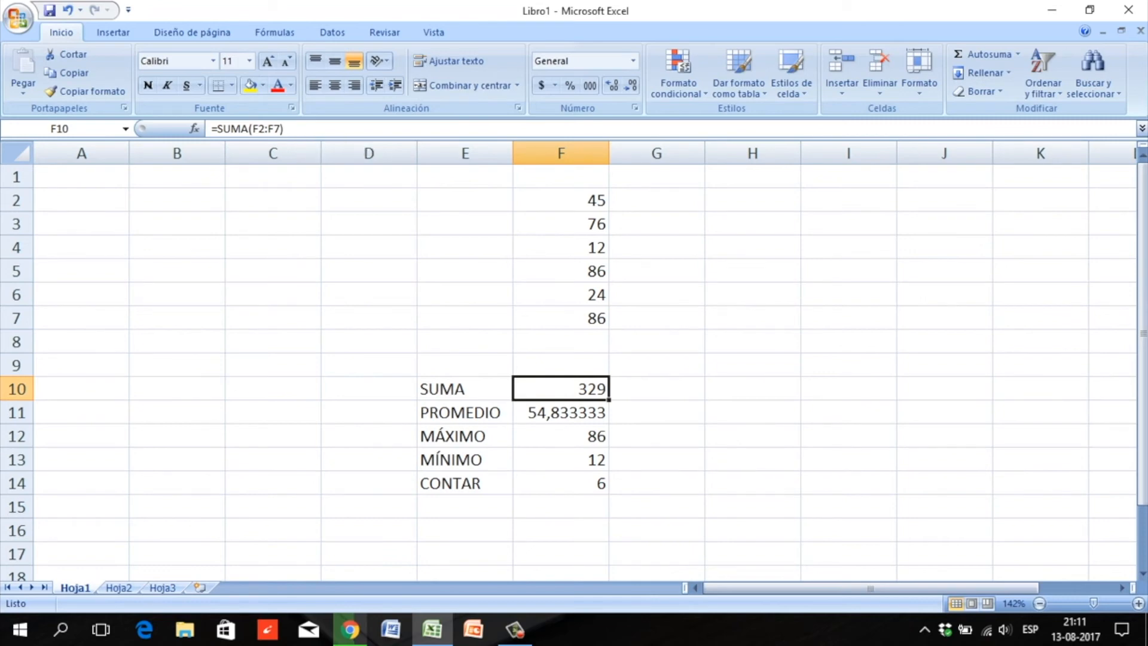
{"action": "left_click", "coordinate": [561, 412]}
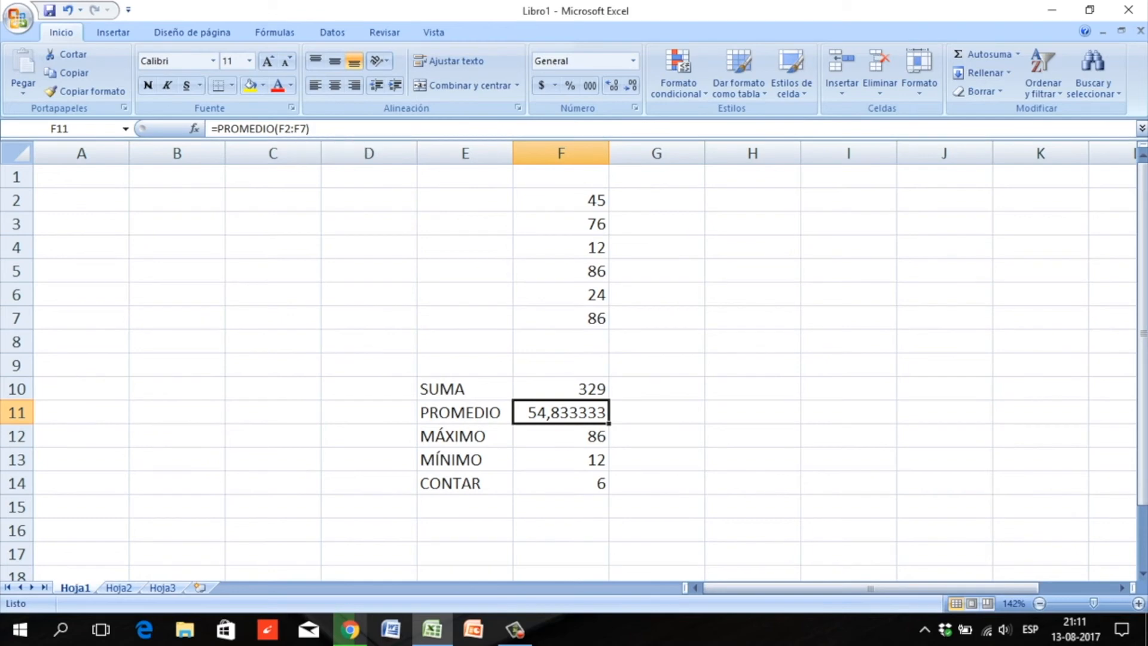
{"action": "left_click", "coordinate": [560, 436]}
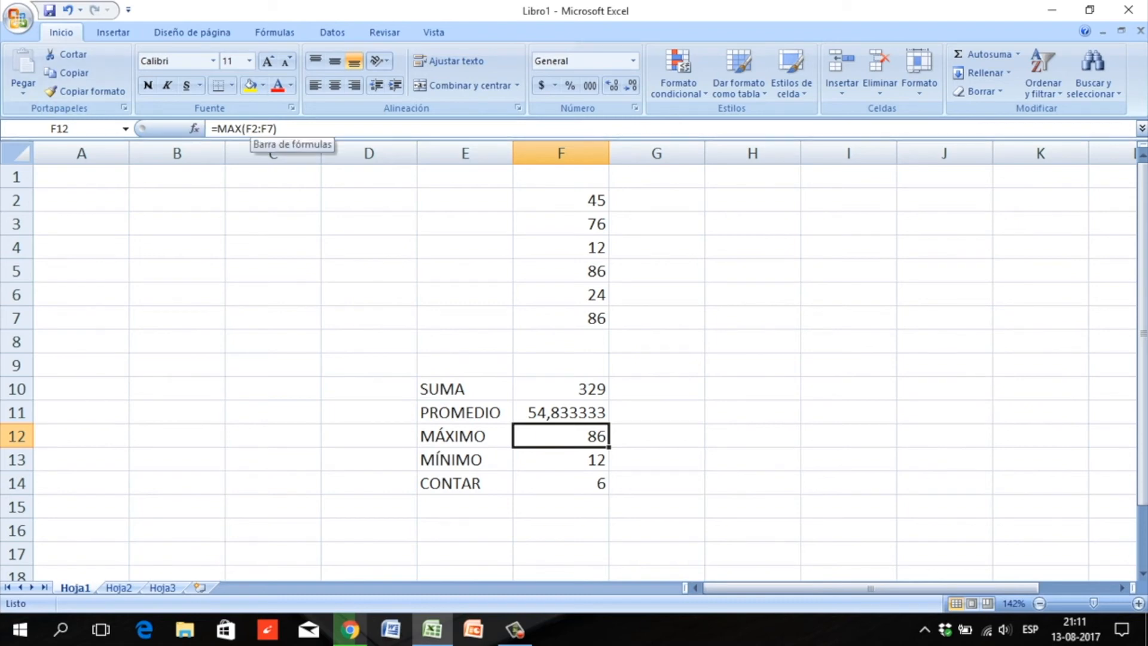
{"action": "left_click", "coordinate": [561, 460]}
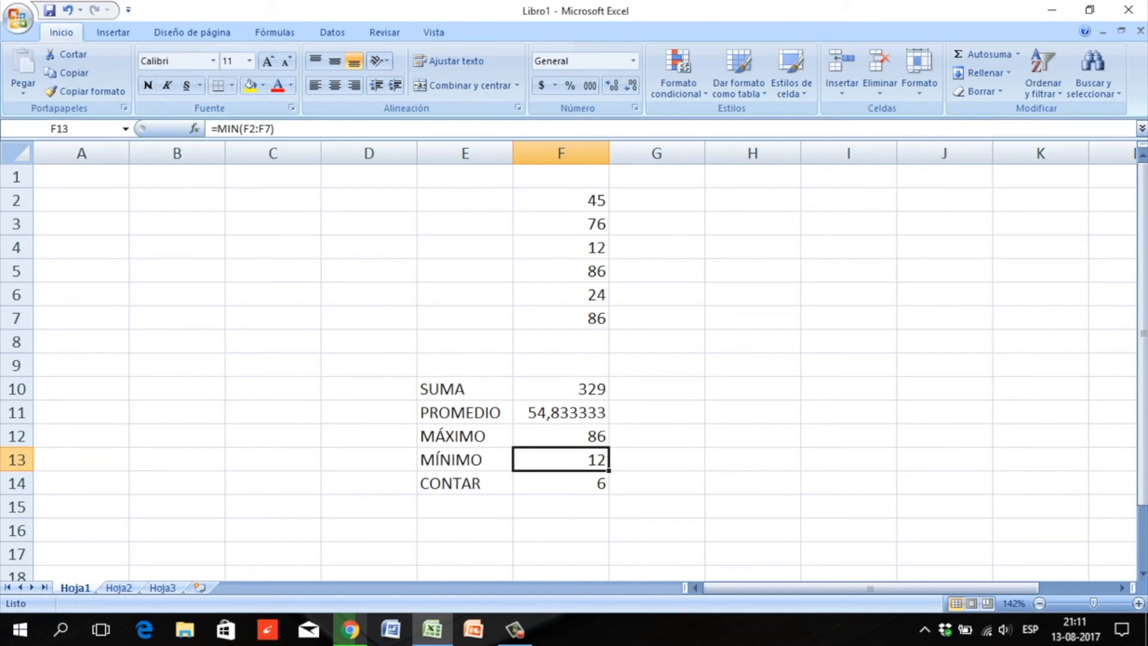
{"action": "left_click", "coordinate": [561, 483]}
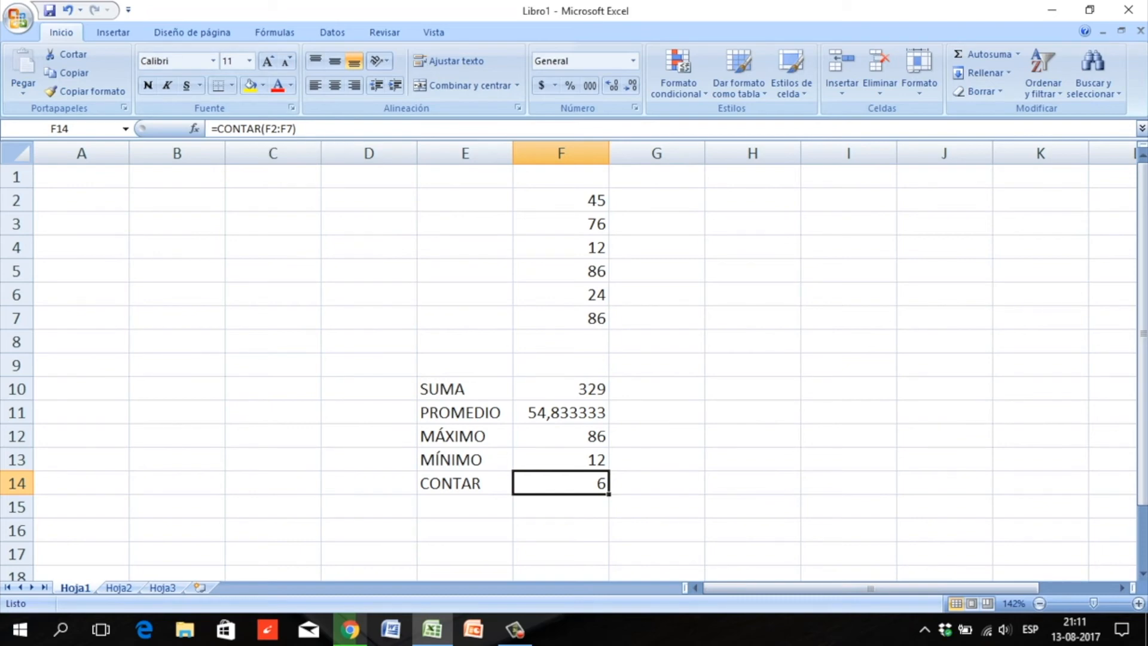
{"action": "left_click", "coordinate": [849, 459]}
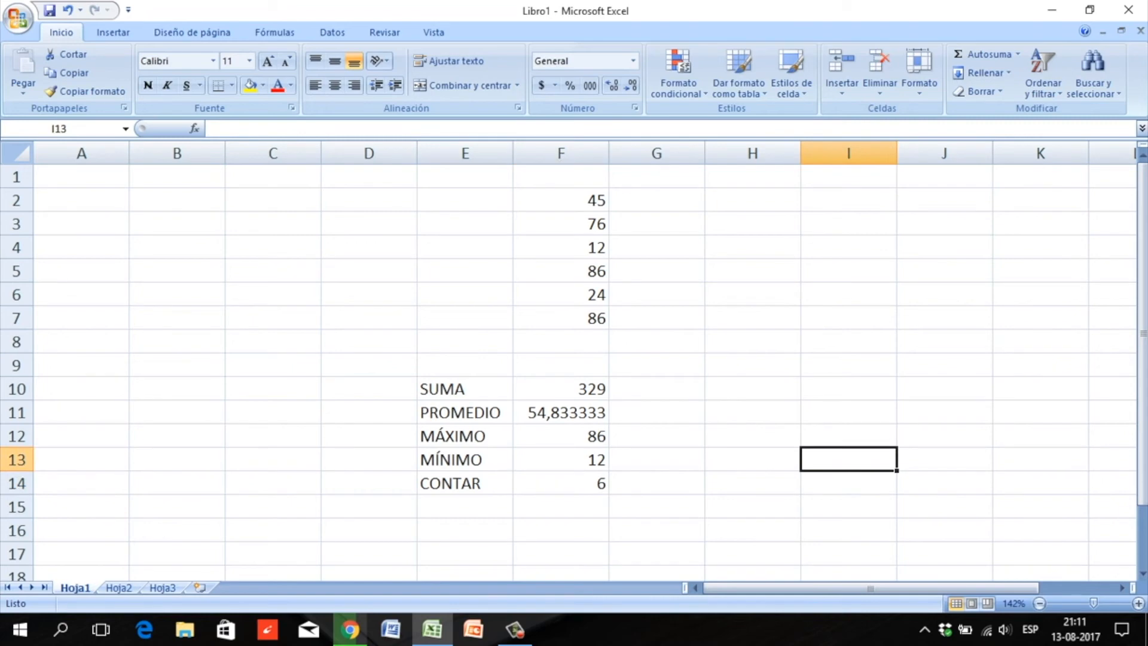
{"action": "scroll", "coordinate": [574, 370], "scroll_direction": "down", "scroll_amount": 1}
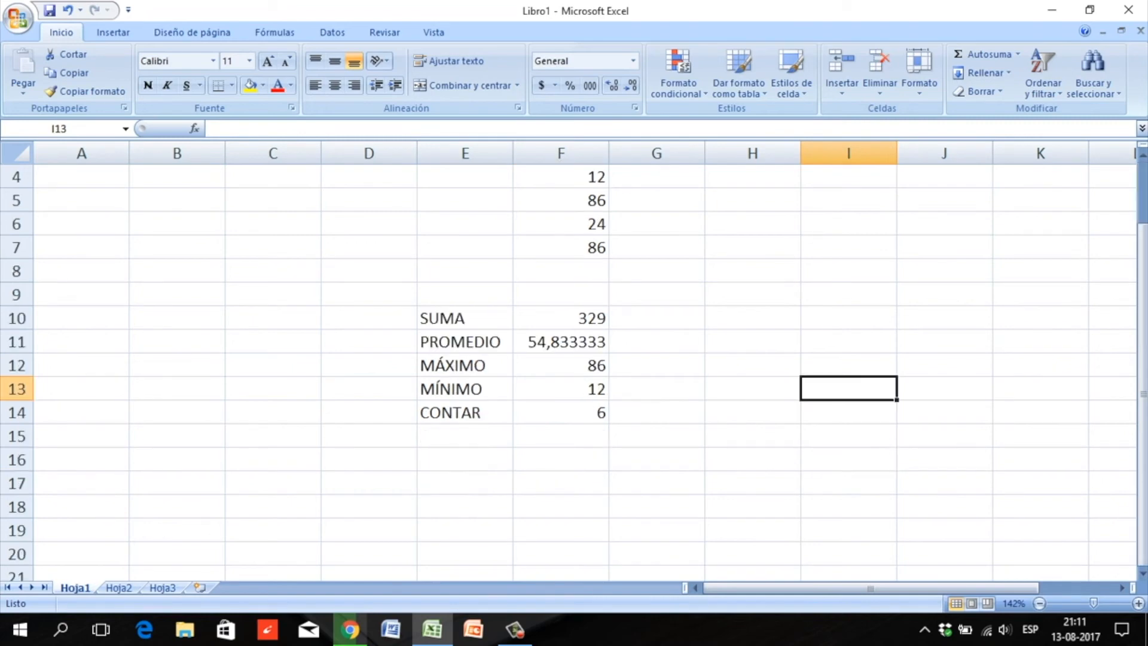
{"action": "scroll", "coordinate": [574, 370], "scroll_direction": "up", "scroll_amount": 1}
{"action": "scroll", "coordinate": [574, 371], "scroll_direction": "down", "scroll_amount": 2}
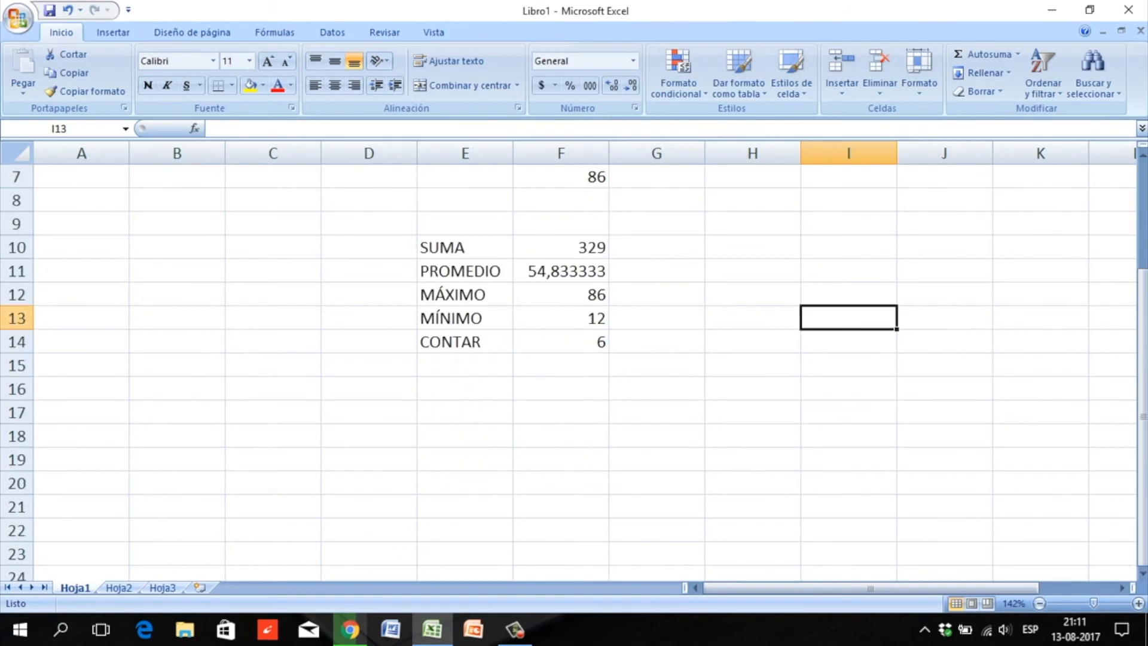
{"action": "left_click_drag", "start_coordinate": [1142, 416], "coordinate": [1142, 332]}
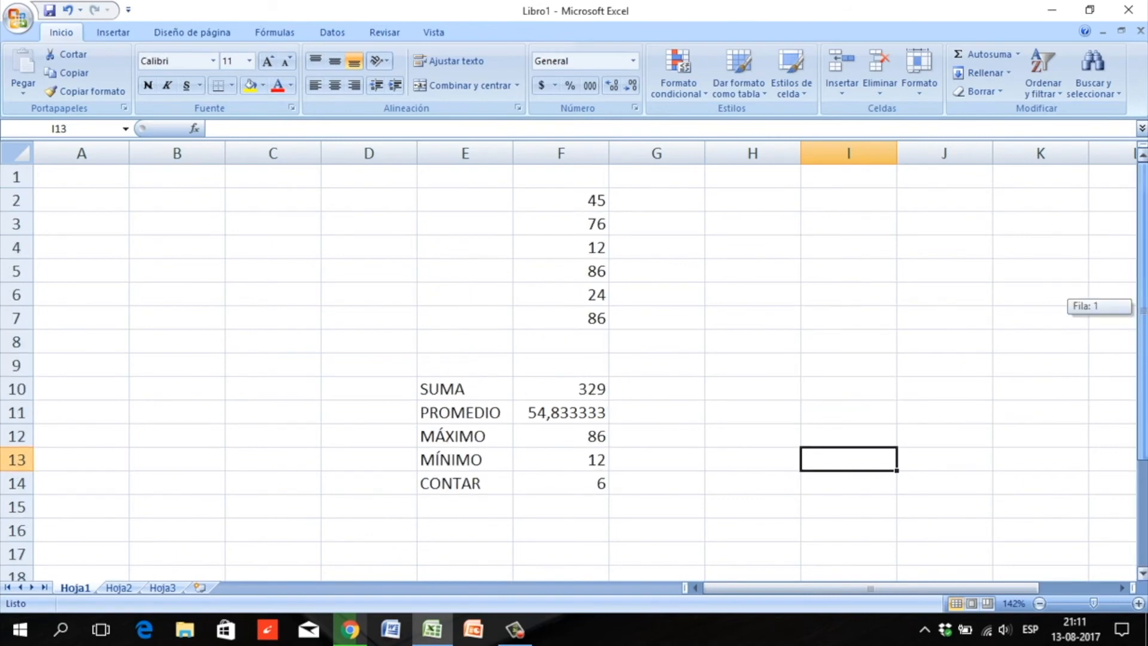
- Clear the calculated results in range F10:F14, keeping the labels beside them
{"action": "left_click_drag", "start_coordinate": [560, 389], "coordinate": [560, 483]}
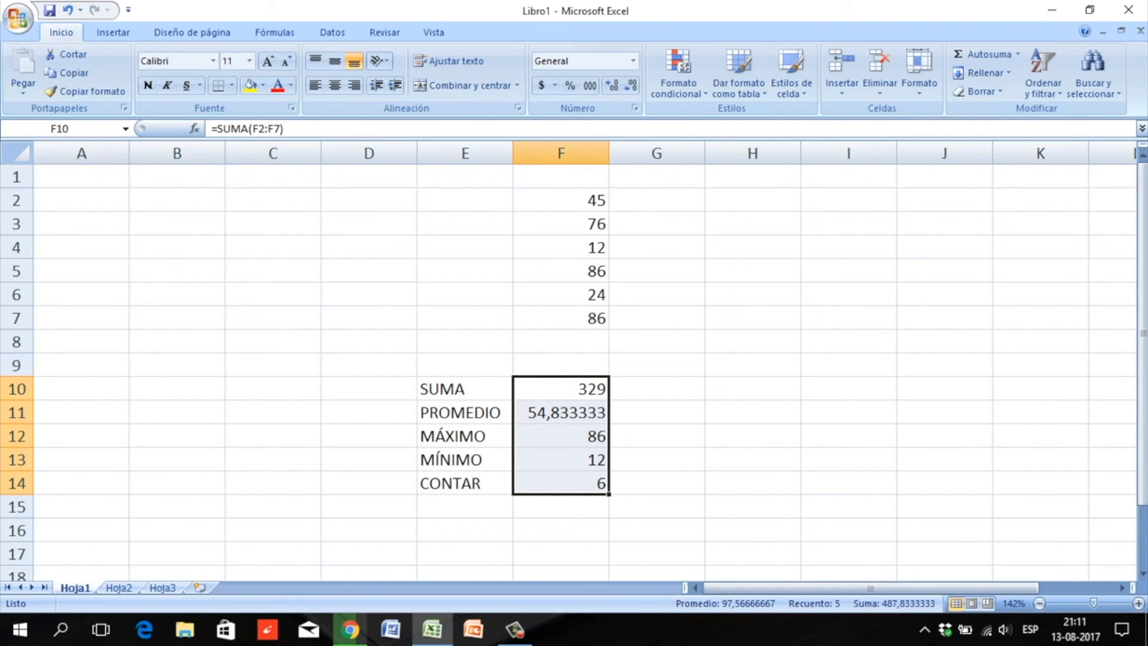
{"action": "key", "text": "Delete"}
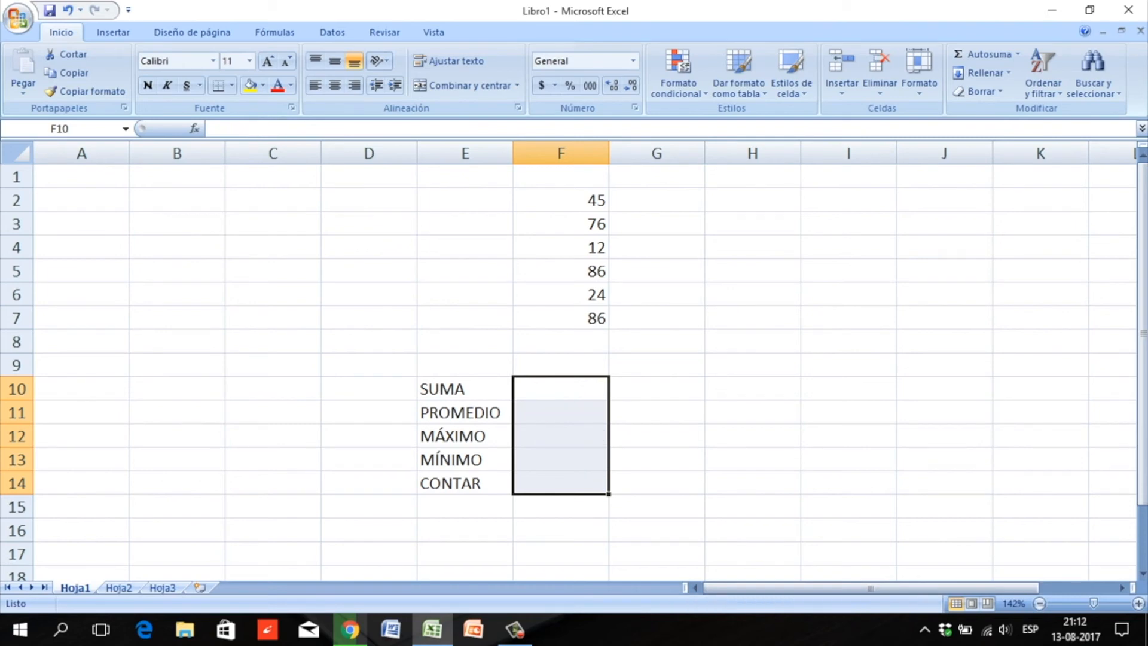
{"action": "left_click", "coordinate": [752, 436]}
- Insert an AutoSum in cell F10 and correct its range so the formula is =SUMA(F2:F7)
{"action": "left_click", "coordinate": [561, 388]}
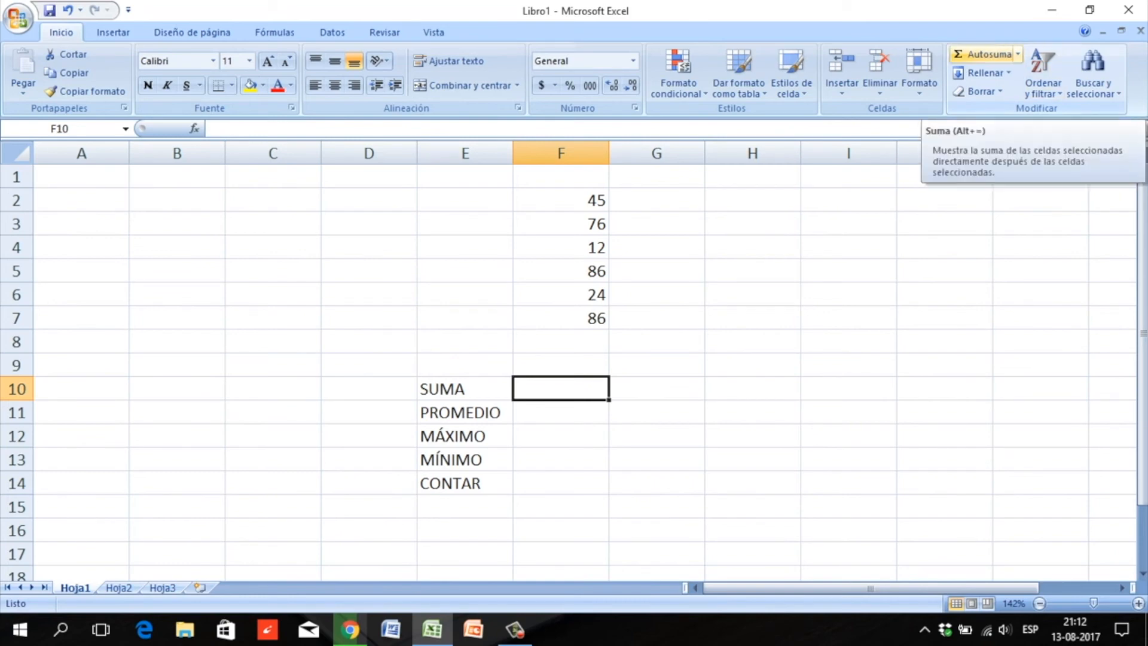
{"action": "left_click", "coordinate": [983, 53]}
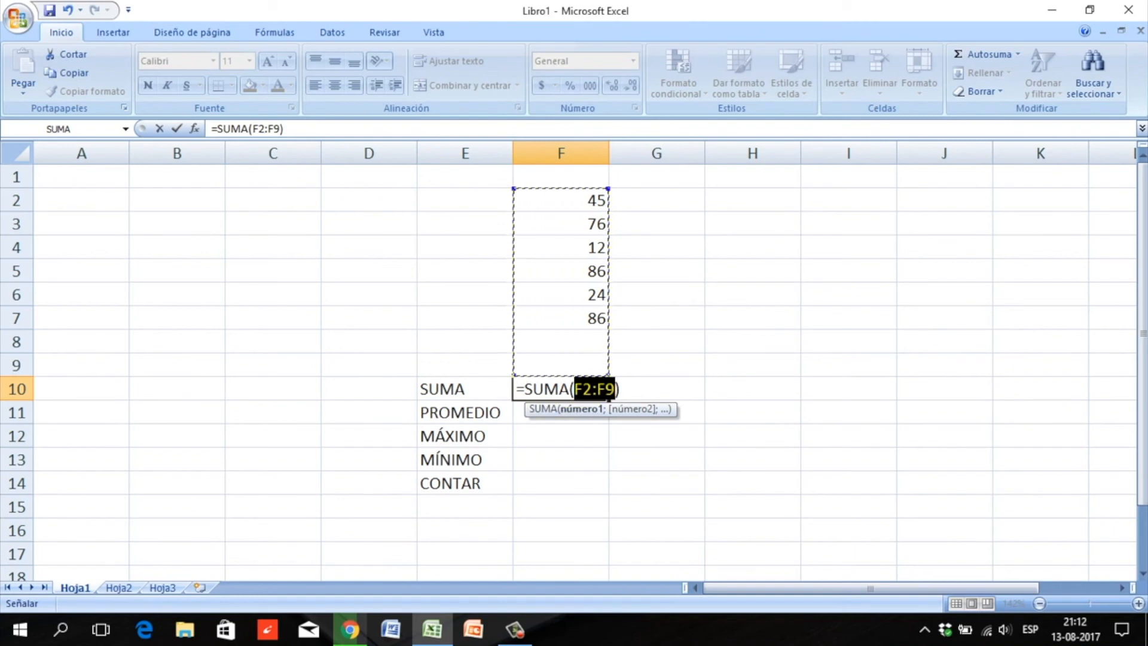
{"action": "key", "text": "F2"}
{"action": "key", "text": "BackSpace"}
{"action": "key", "text": "BackSpace"}
{"action": "type", "text": "7)"}
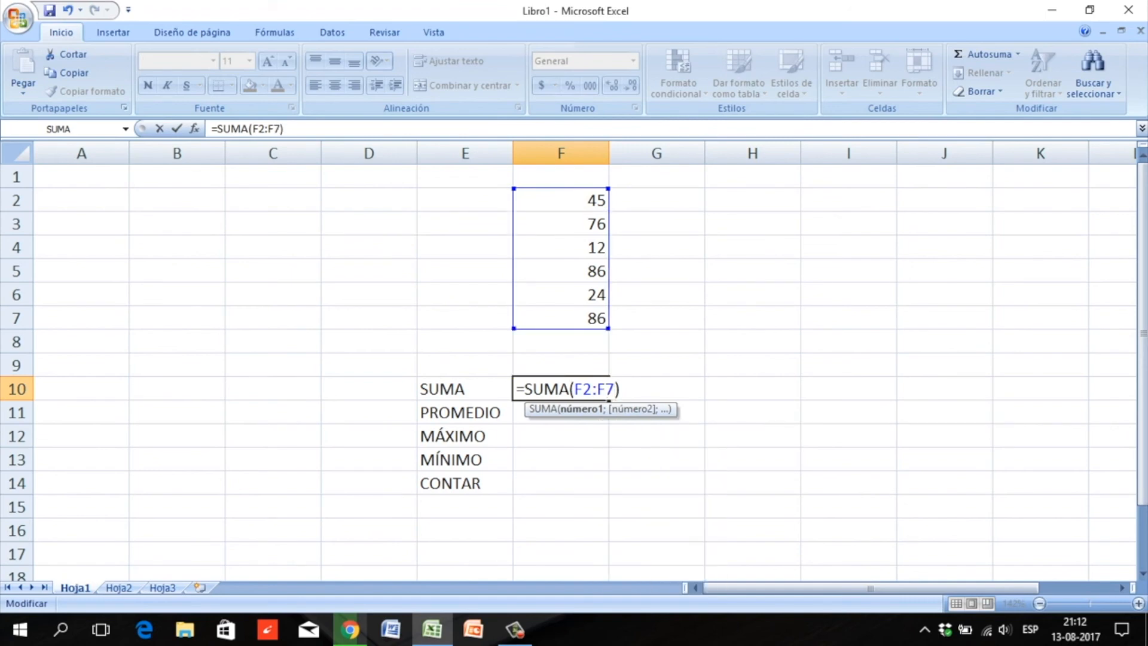
{"action": "key", "text": "Return"}
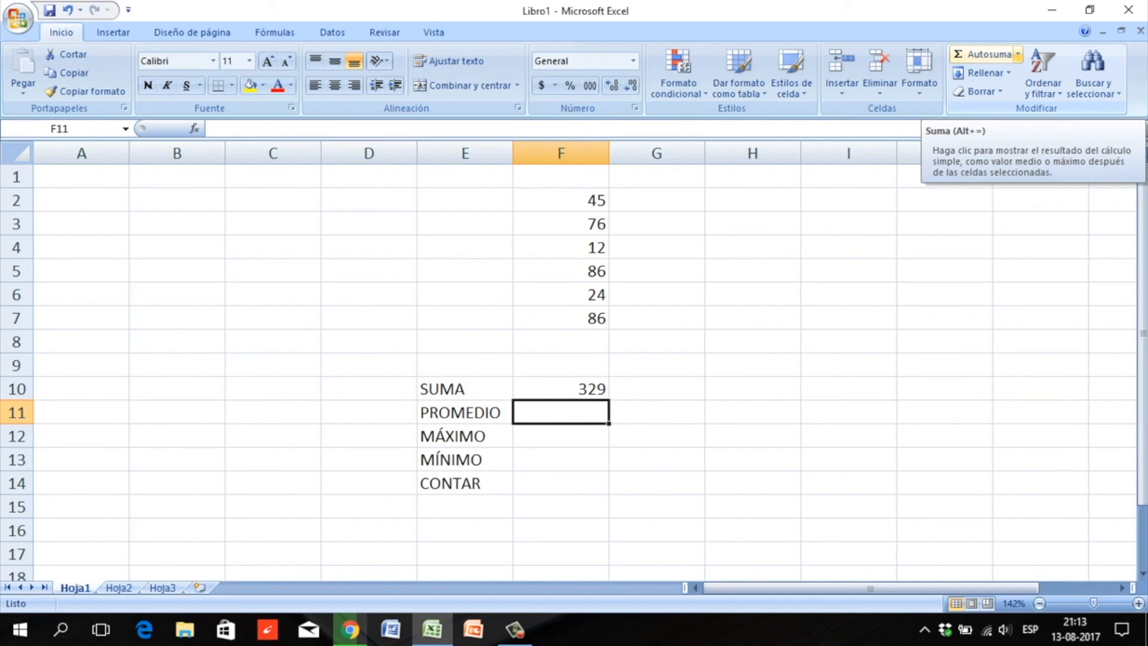
- Insert the AutoSum average function in cell F11 with F2:F7 as its range, giving =PROMEDIO(F2:F7)
{"action": "left_click", "coordinate": [1016, 54]}
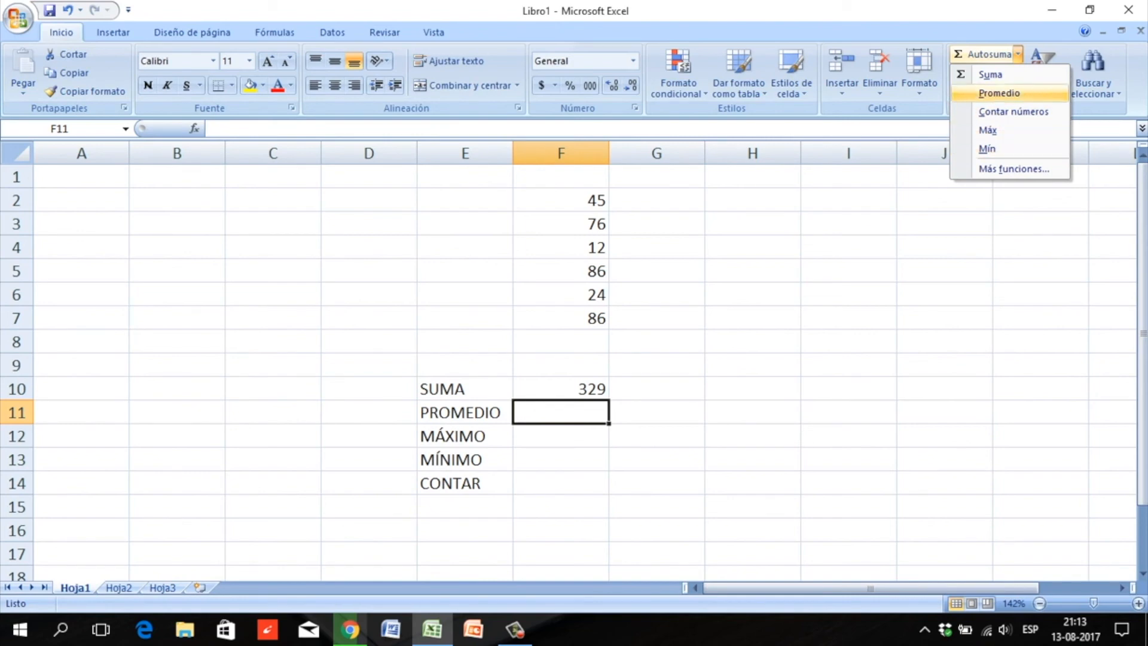
{"action": "left_click", "coordinate": [999, 92]}
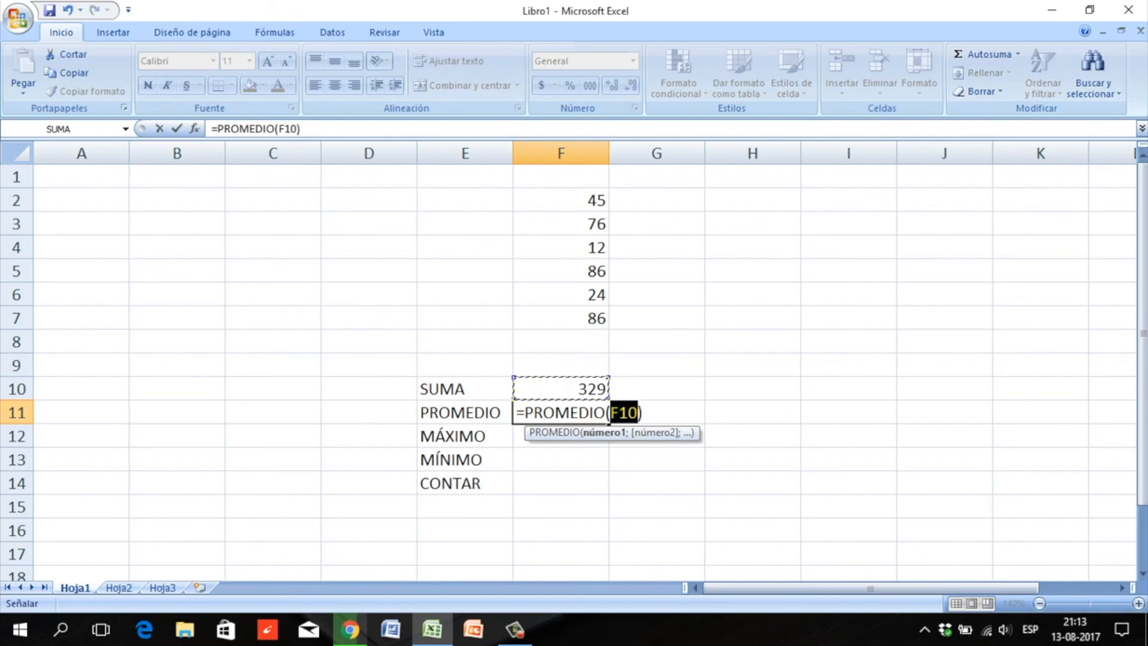
{"action": "left_click_drag", "start_coordinate": [562, 200], "coordinate": [598, 326]}
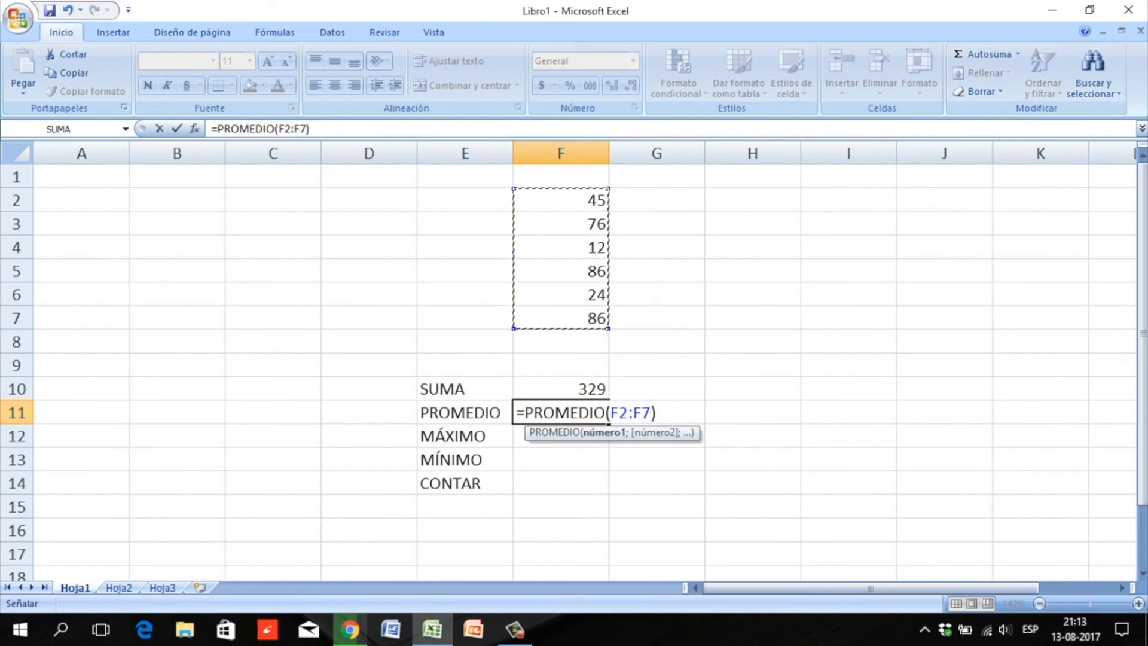
{"action": "key", "text": "Return"}
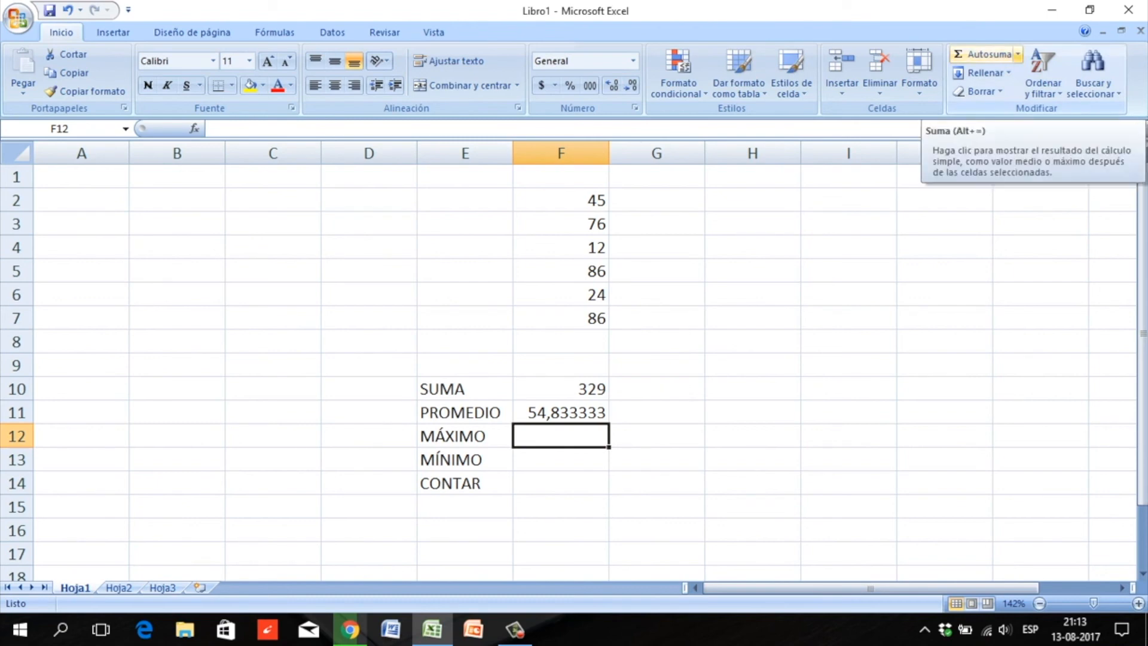
- For cell F12, open the full function list from AutoSum and search it for "Máximo"
{"action": "left_click", "coordinate": [1017, 53]}
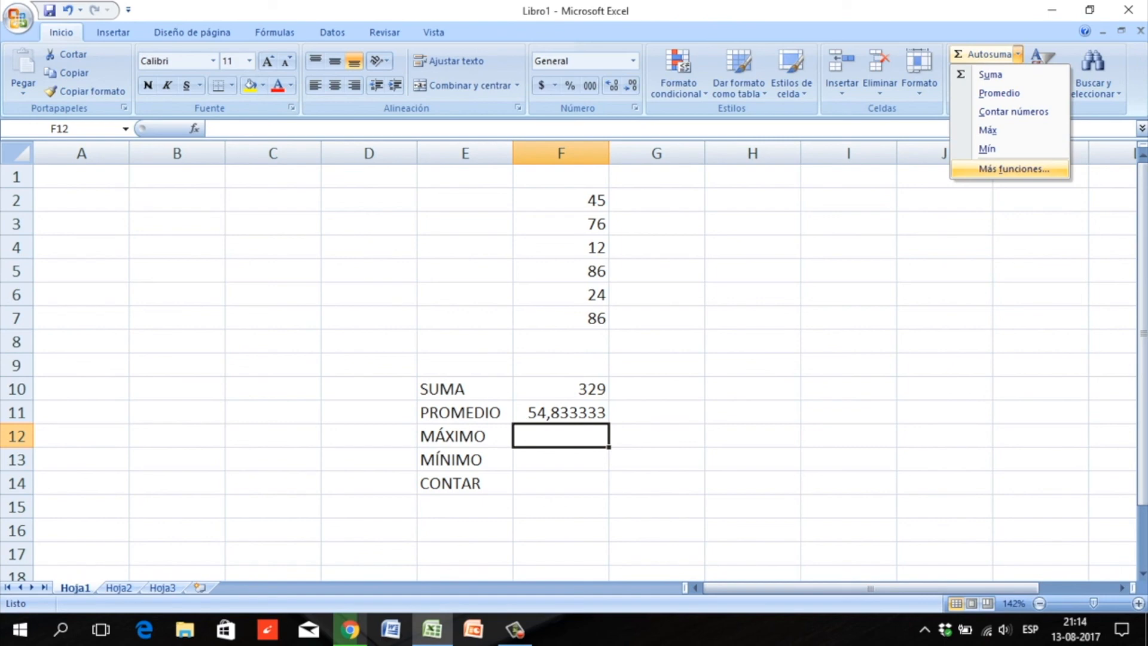
{"action": "left_click", "coordinate": [1014, 168]}
{"action": "left_click_drag", "start_coordinate": [415, 268], "coordinate": [852, 206]}
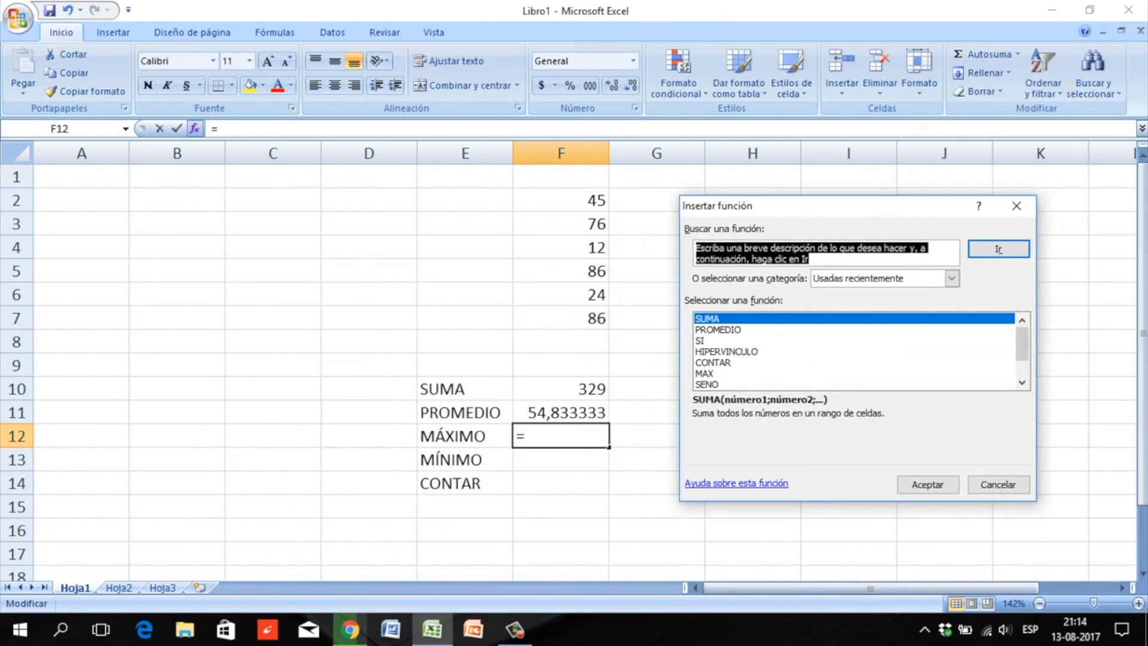
{"action": "left_click", "coordinate": [809, 258]}
{"action": "left_click_drag", "start_coordinate": [809, 259], "coordinate": [695, 247]}
{"action": "key", "text": "Caps_Lock"}
{"action": "type", "text": "M"}
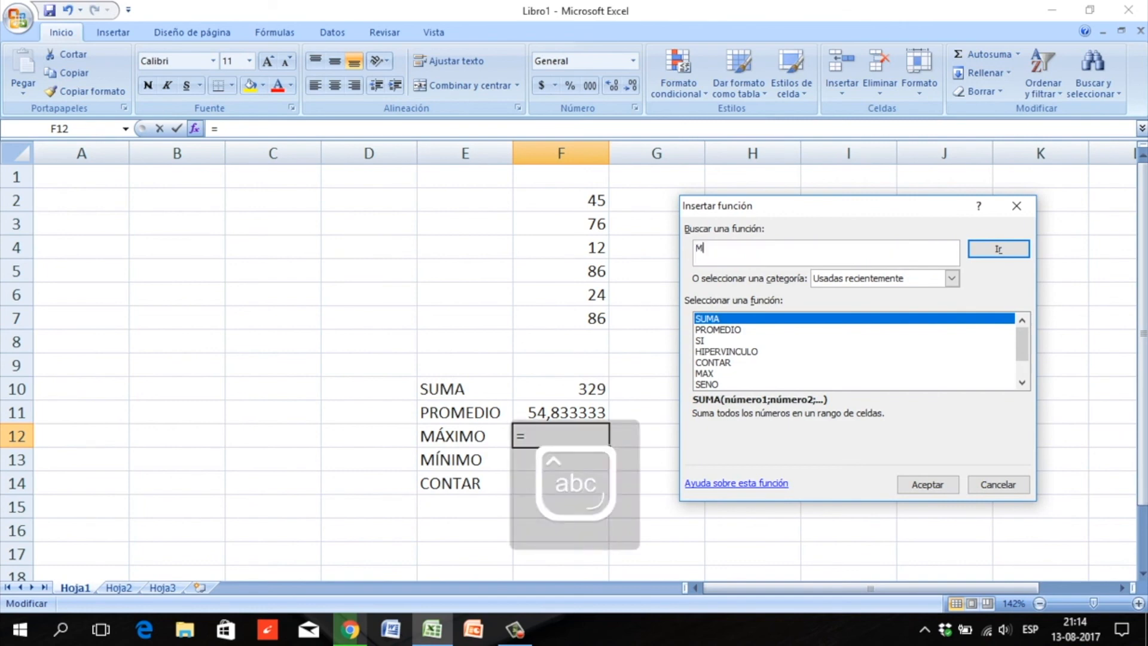
{"action": "type", "text": "áximo"}
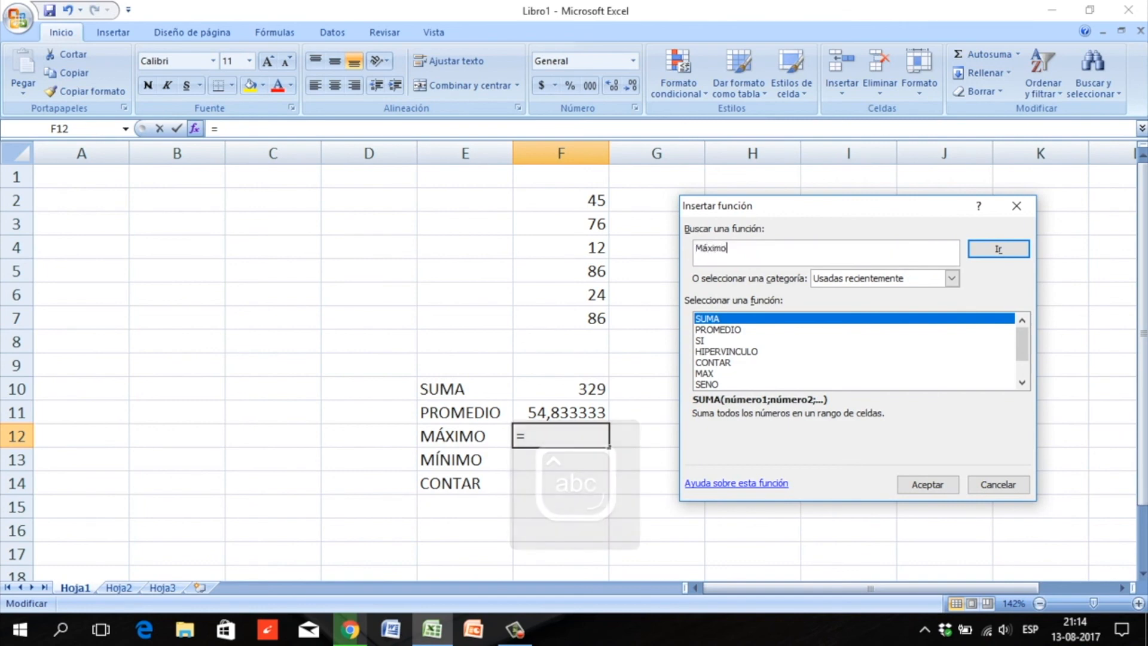
{"action": "left_click", "coordinate": [997, 249]}
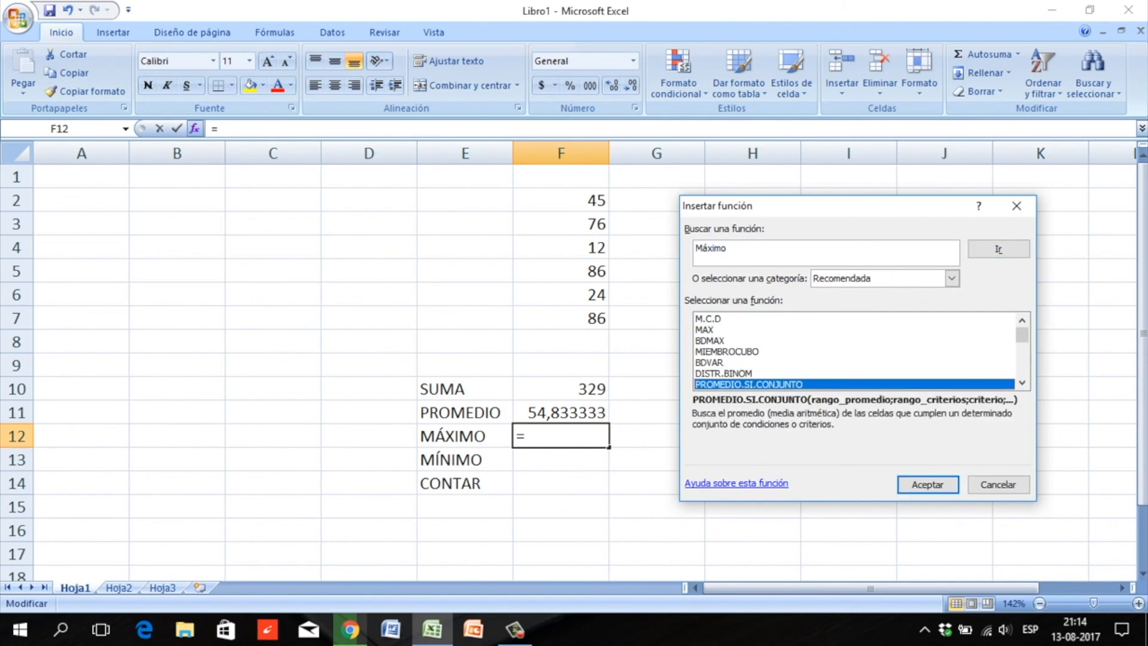
- Choose the MAX function for cell F12 and set its first argument to F2:F7, giving =MAX(F2:F7)
{"action": "key", "text": "Up"}
{"action": "key", "text": "Up"}
{"action": "key", "text": "Up"}
{"action": "key", "text": "Up"}
{"action": "key", "text": "Up"}
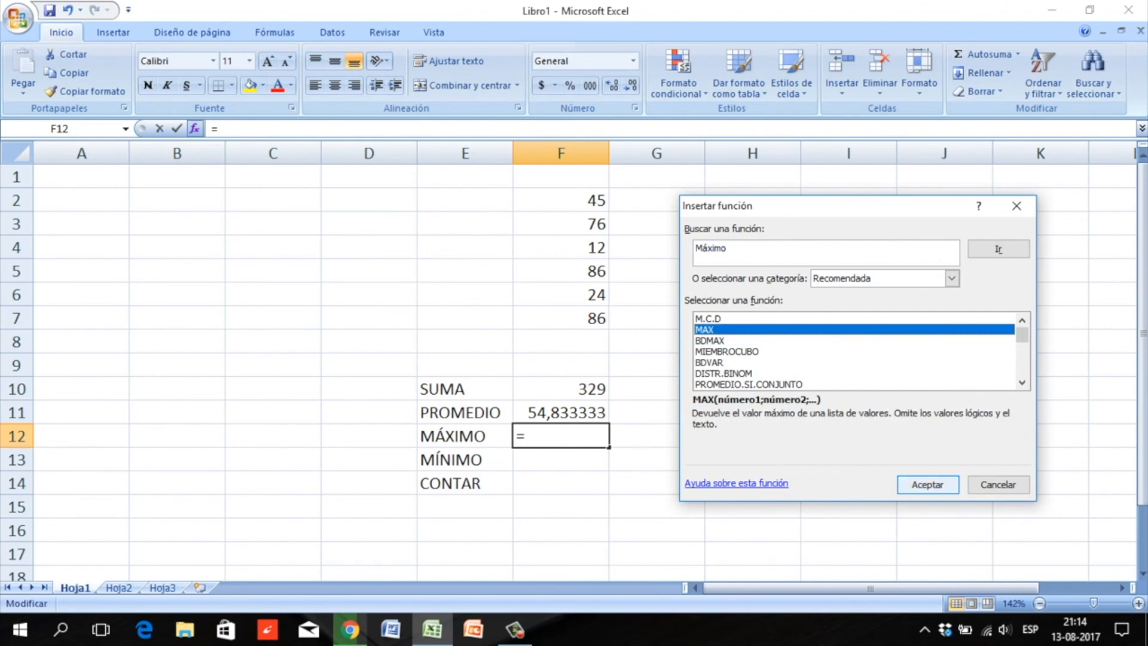
{"action": "key", "text": "Return"}
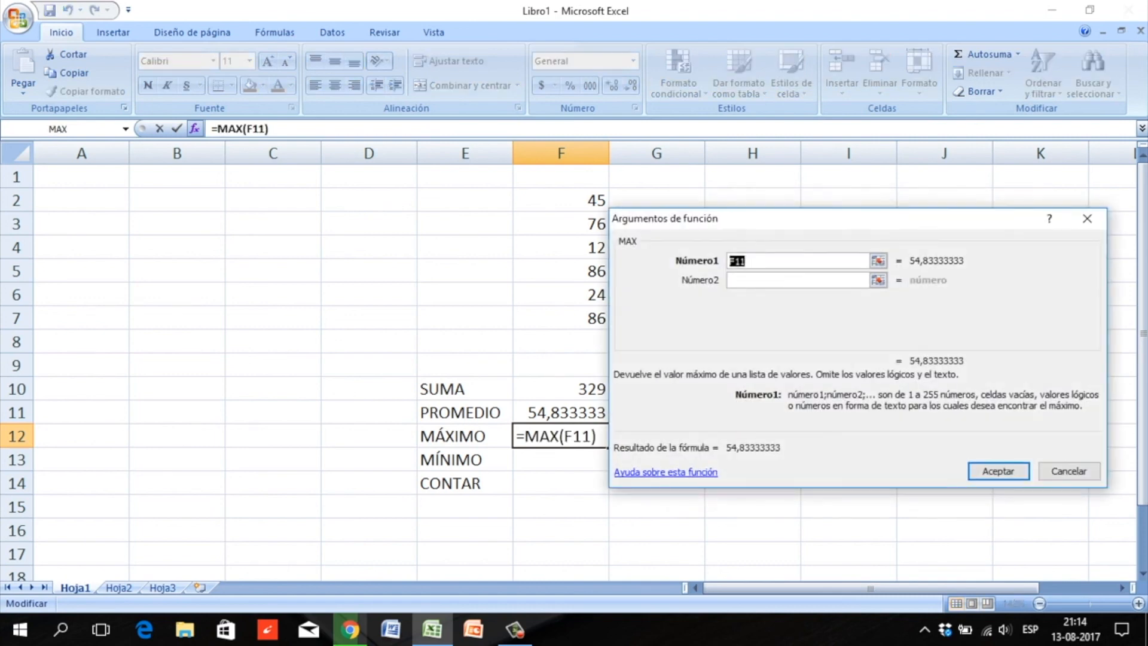
{"action": "left_click_drag", "start_coordinate": [800, 224], "coordinate": [864, 203]}
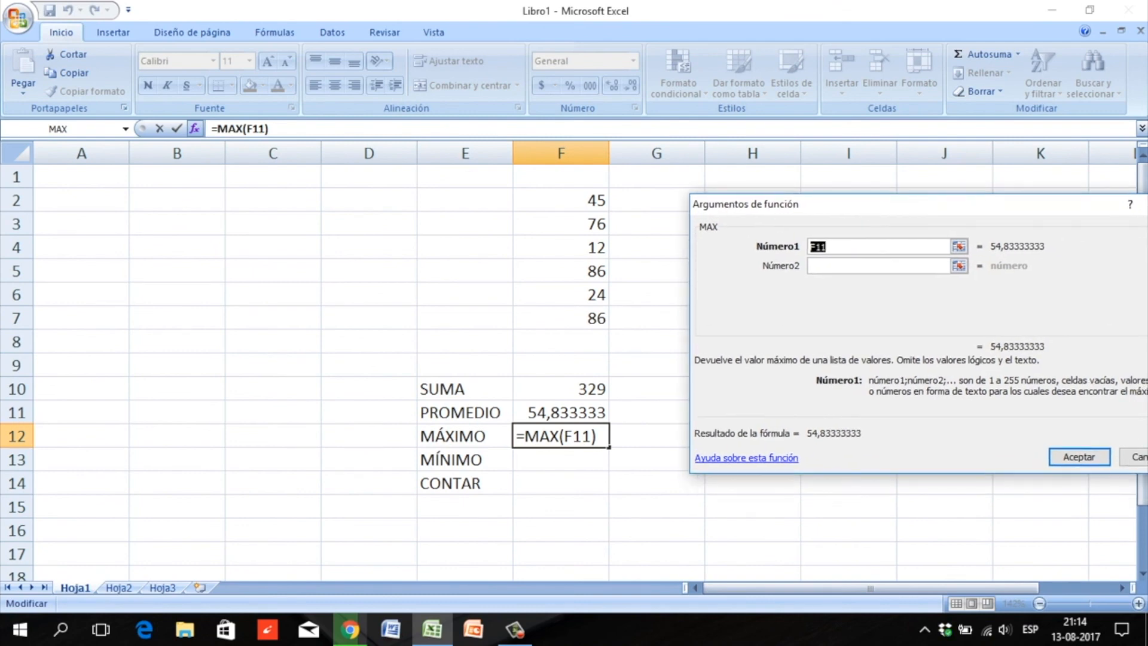
{"action": "left_click_drag", "start_coordinate": [562, 200], "coordinate": [597, 322]}
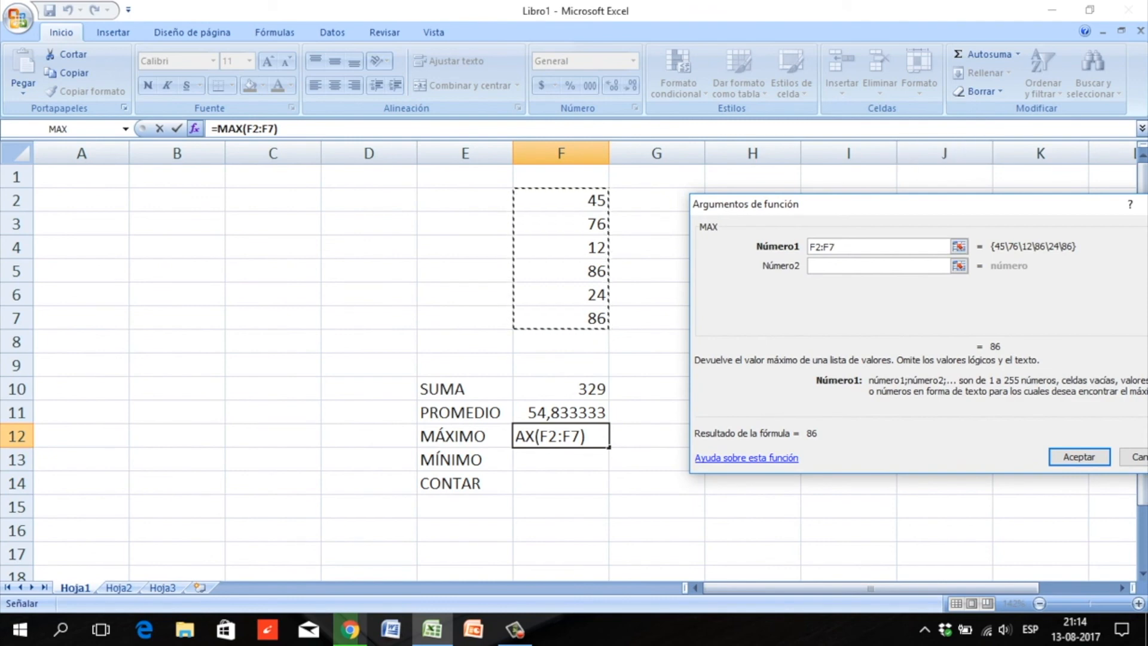
{"action": "left_click_drag", "start_coordinate": [990, 207], "coordinate": [941, 205]}
{"action": "left_click", "coordinate": [1030, 455]}
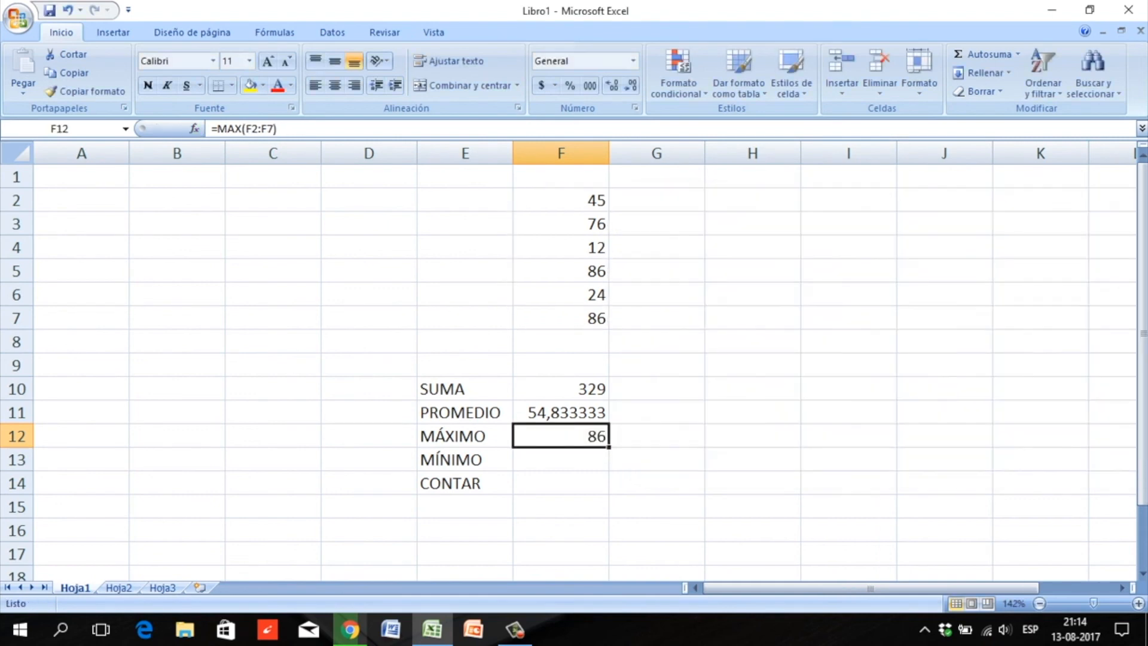
- Insert the AutoSum minimum function in cell F13 and replace its suggested range so the formula is =MIN(F2:F7)
{"action": "left_click", "coordinate": [560, 460]}
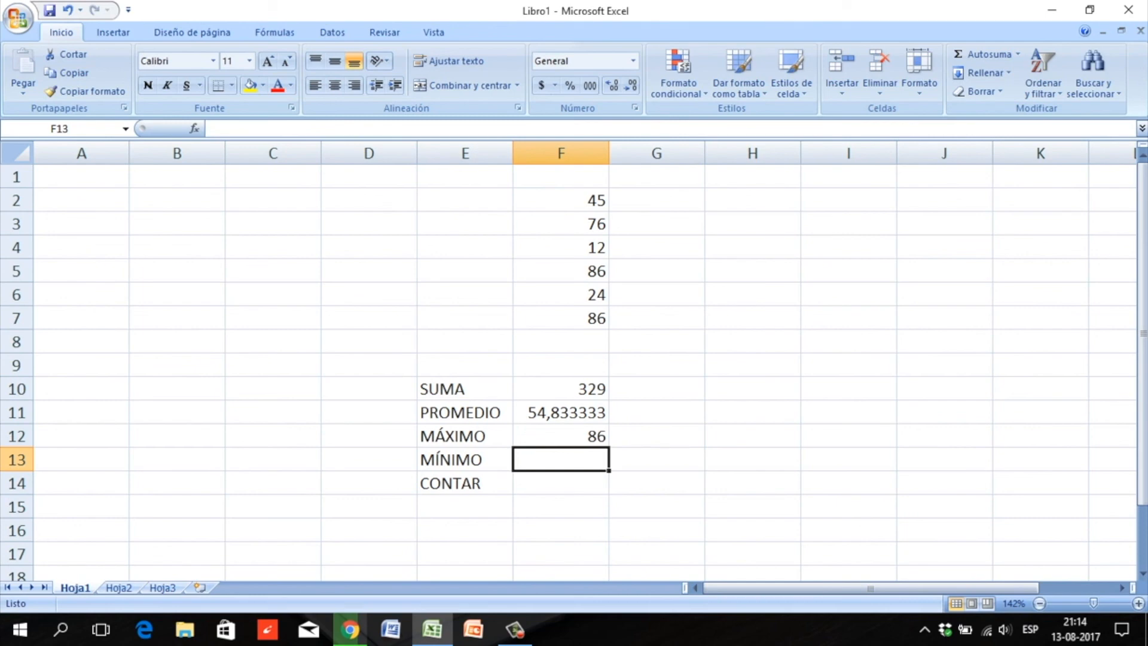
{"action": "left_click", "coordinate": [1017, 54]}
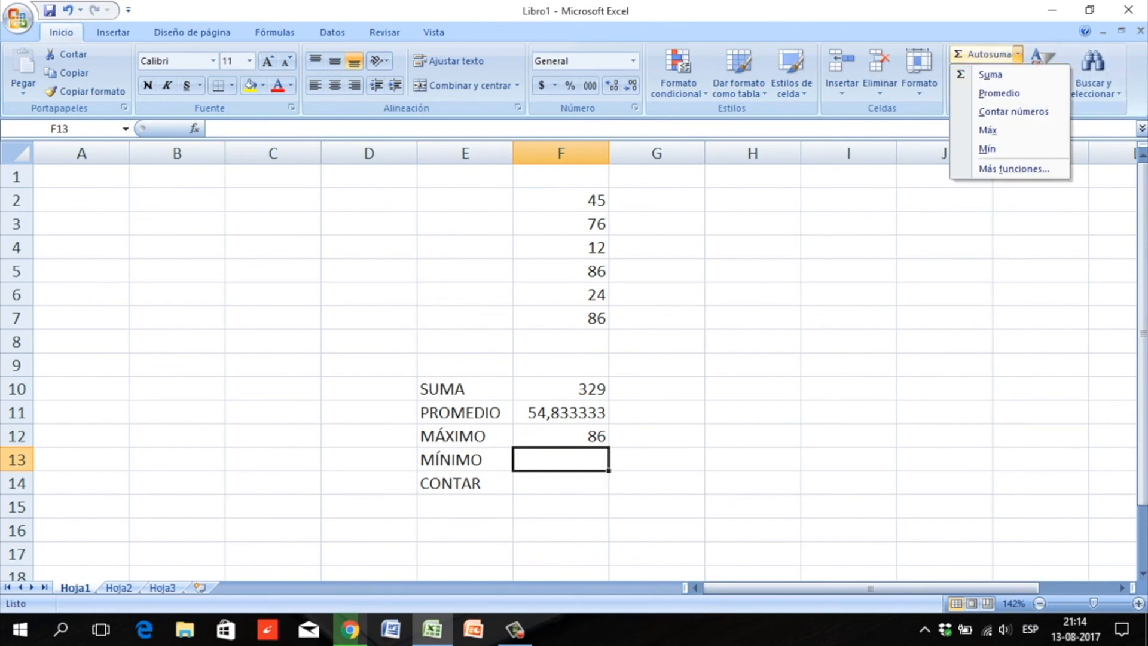
{"action": "left_click", "coordinate": [987, 149]}
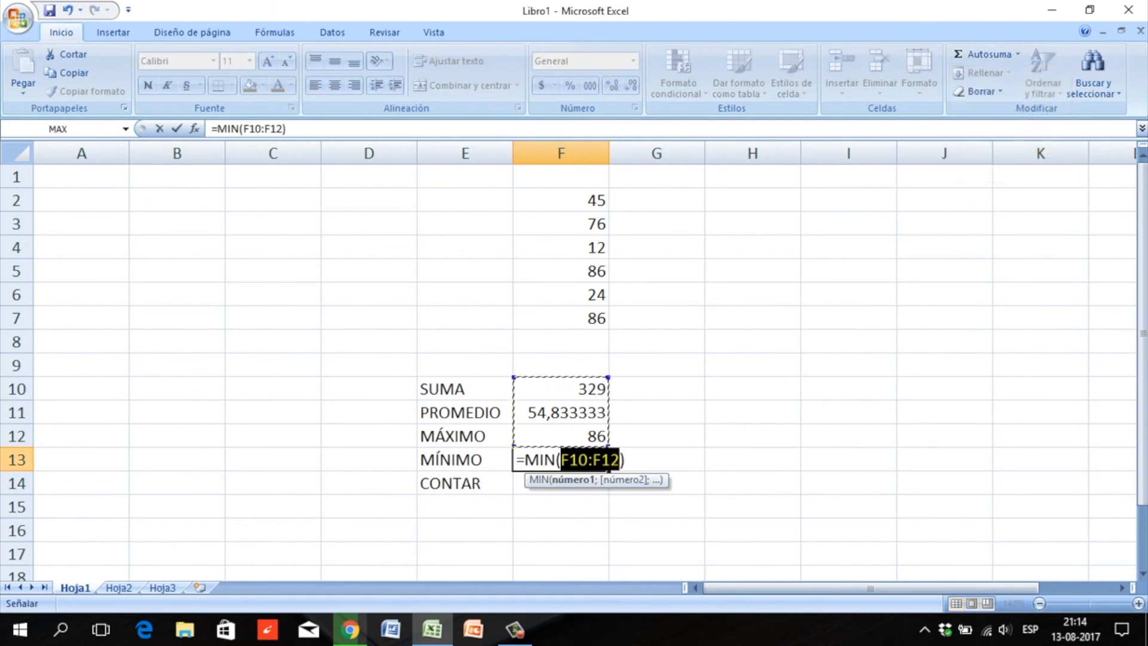
{"action": "left_click_drag", "start_coordinate": [591, 200], "coordinate": [597, 318]}
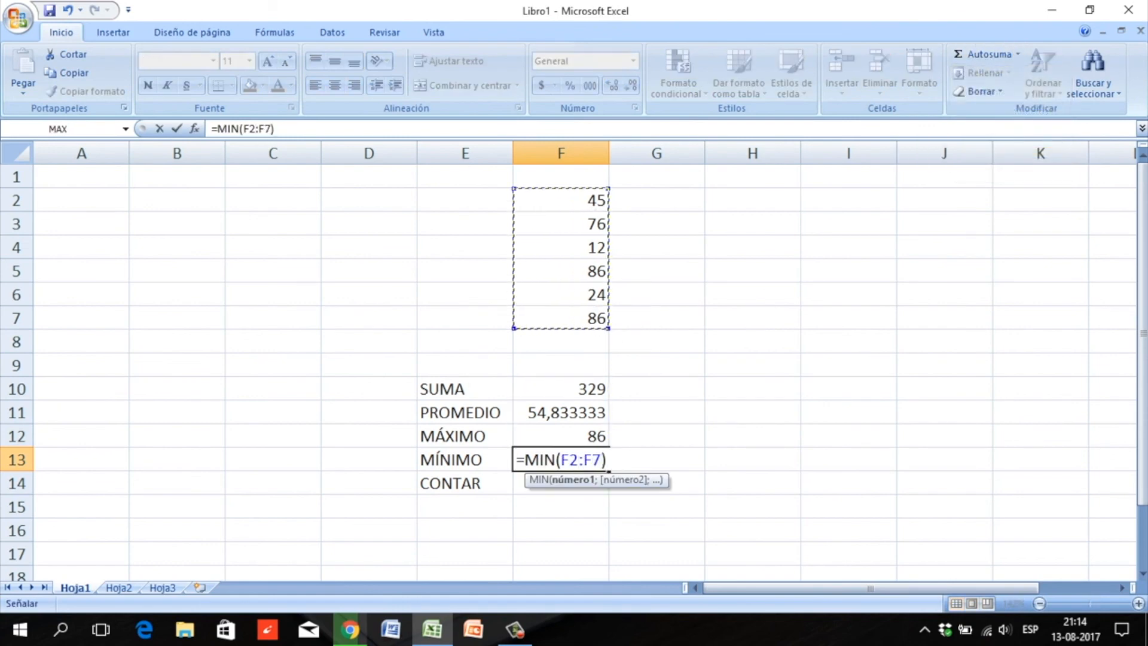
{"action": "key", "text": "Return"}
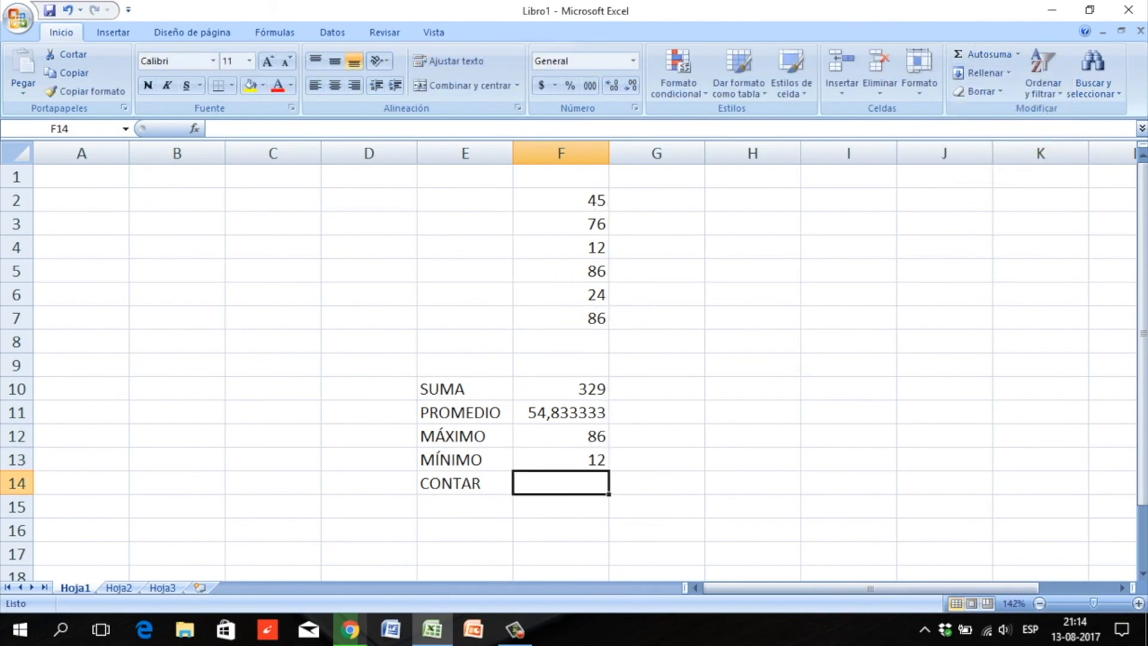
- Insert the AutoSum number-counting function in cell F14 over the range F2:F7, giving =CONTAR(F2:F7)
{"action": "left_click", "coordinate": [1018, 54]}
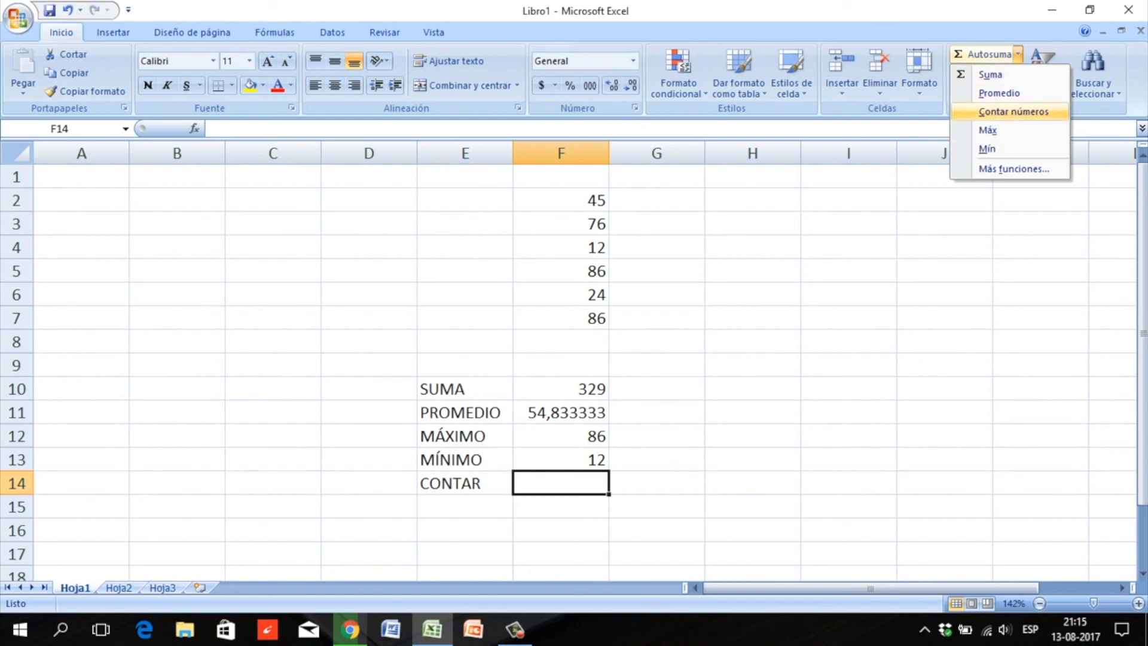
{"action": "left_click", "coordinate": [1014, 111]}
{"action": "left_click_drag", "start_coordinate": [560, 200], "coordinate": [560, 318]}
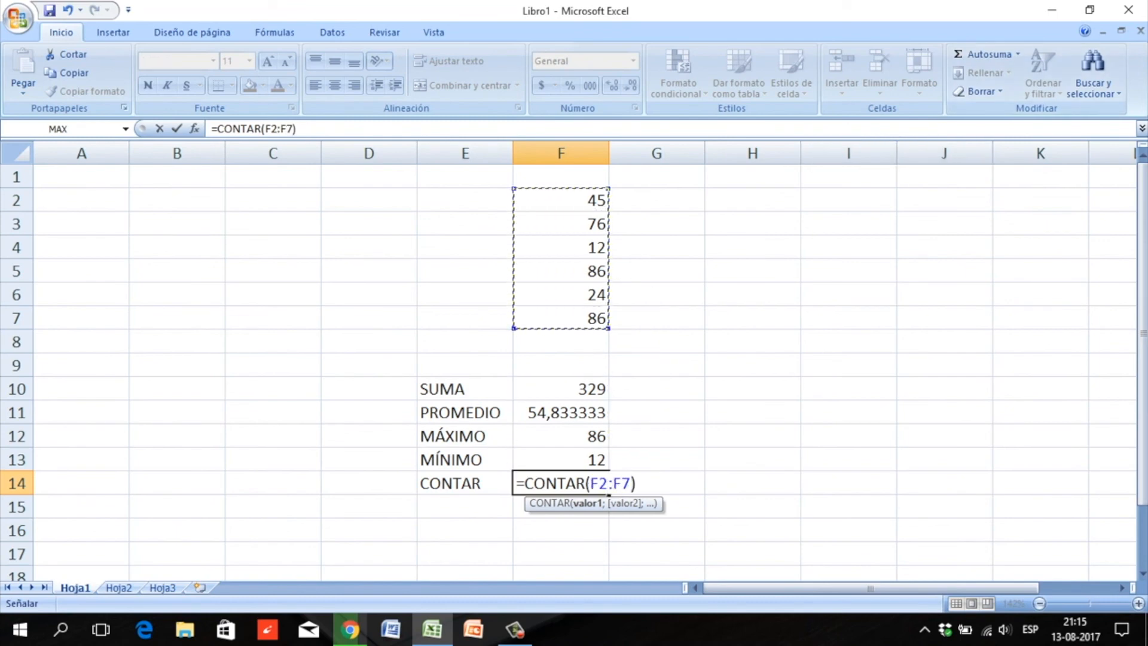
{"action": "key", "text": "Return"}
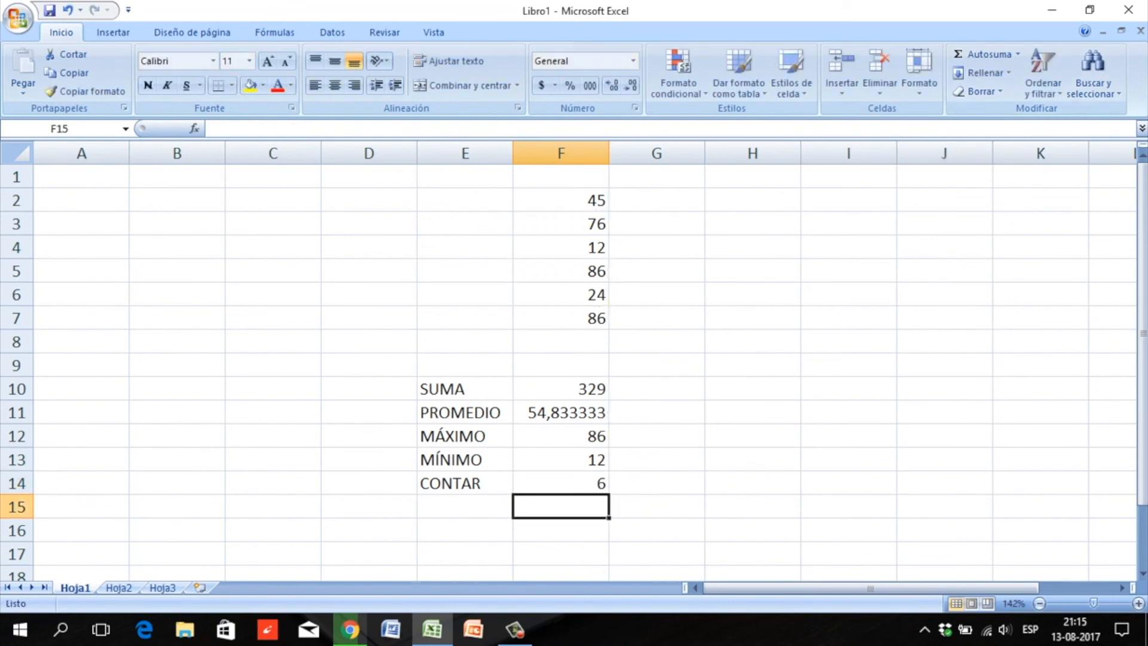